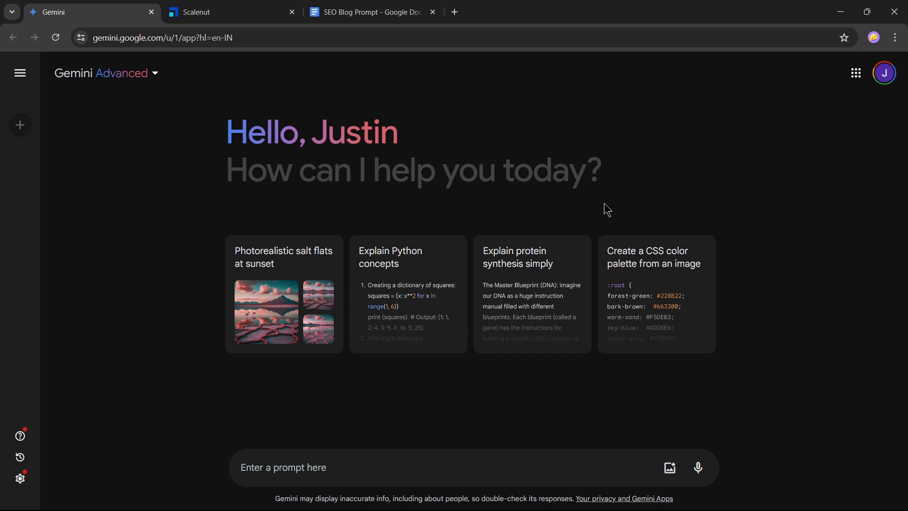
- Switch to the SEO Blog Prompt document in Google Docs and read through its prompt steps, ending on the Scalenut page
click(410, 13)
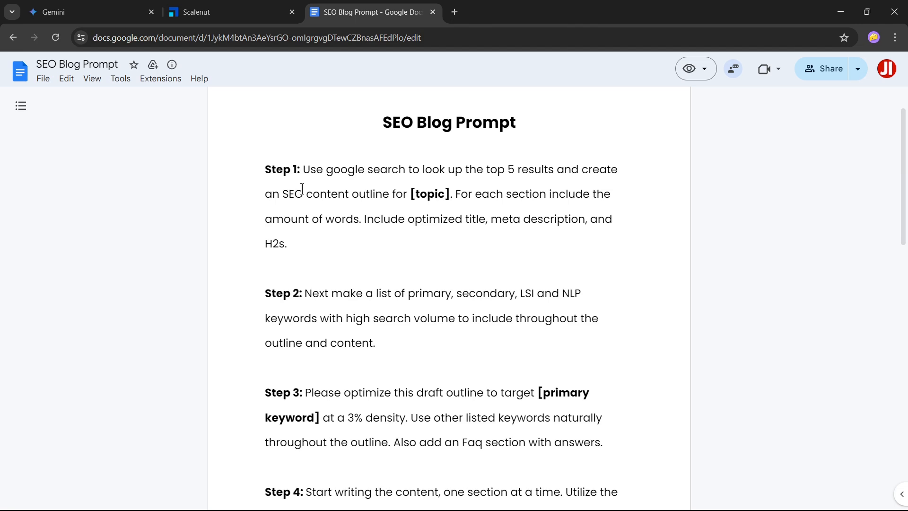
scroll(302, 188, down, 8)
scroll(303, 189, down, 3)
scroll(304, 188, up, 7)
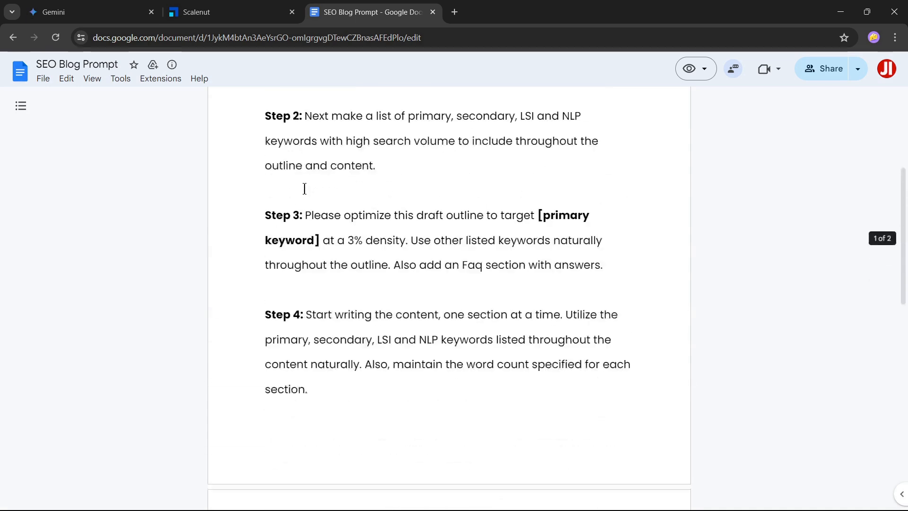
scroll(304, 188, up, 5)
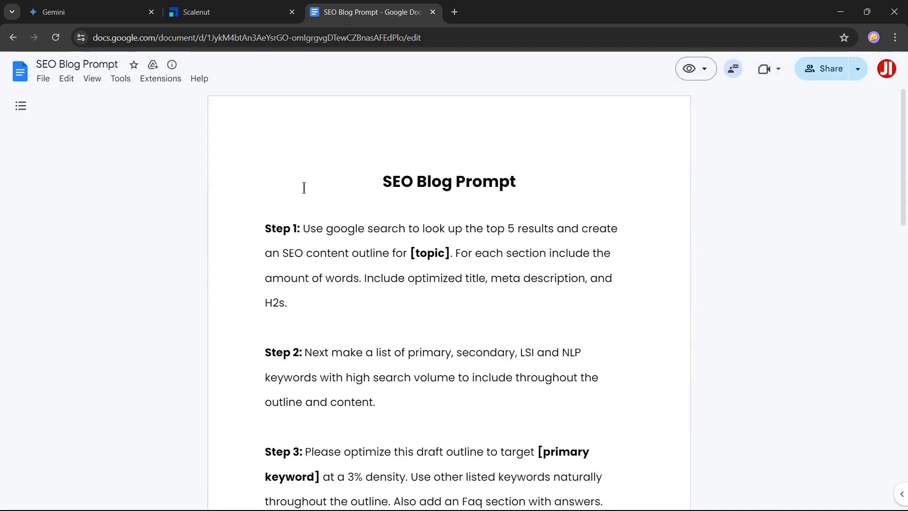
drag(265, 227, 306, 300)
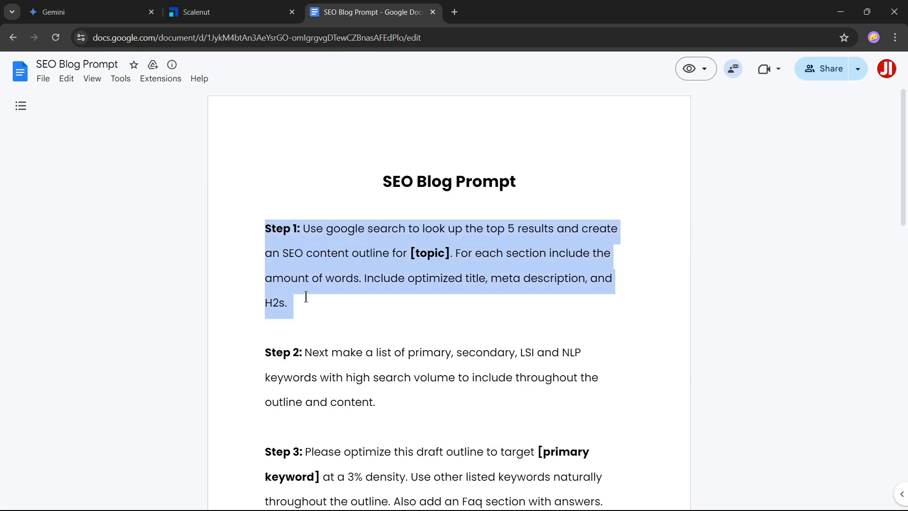
click(305, 289)
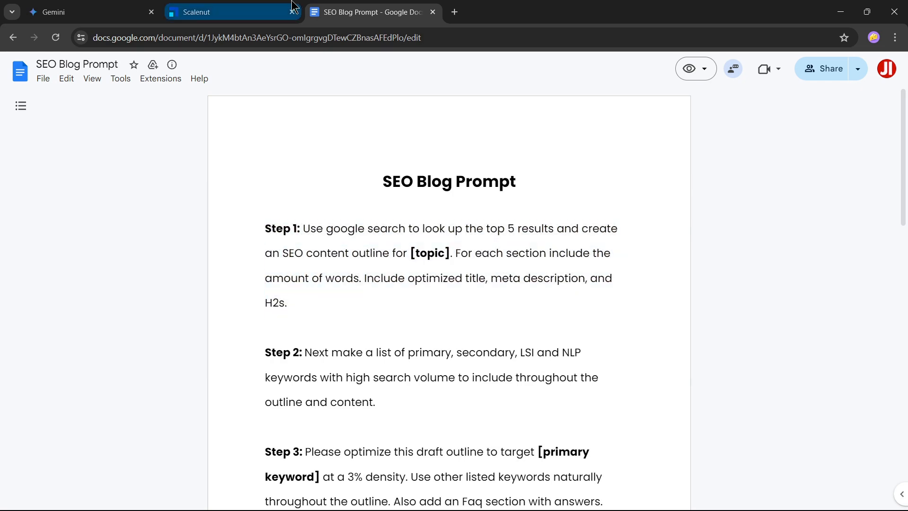
click(236, 12)
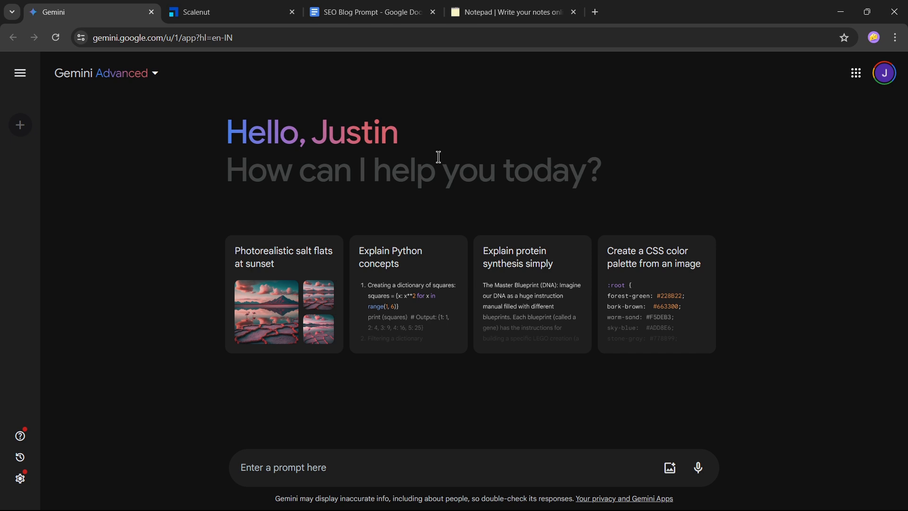
- Check which Gemini model versions are available for the chat
click(150, 75)
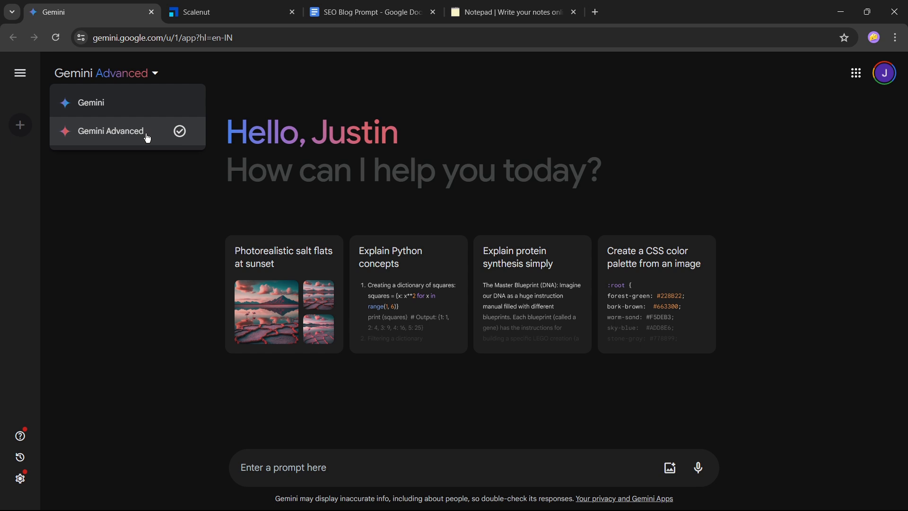
click(155, 225)
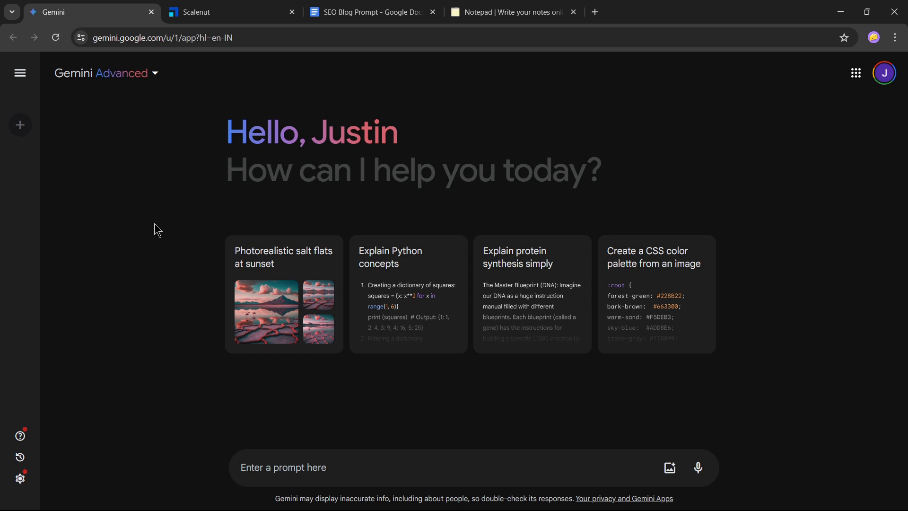
- Copy the Step 1 prompt text, without its label, from the SEO Blog Prompt document into Gemini's prompt
click(339, 9)
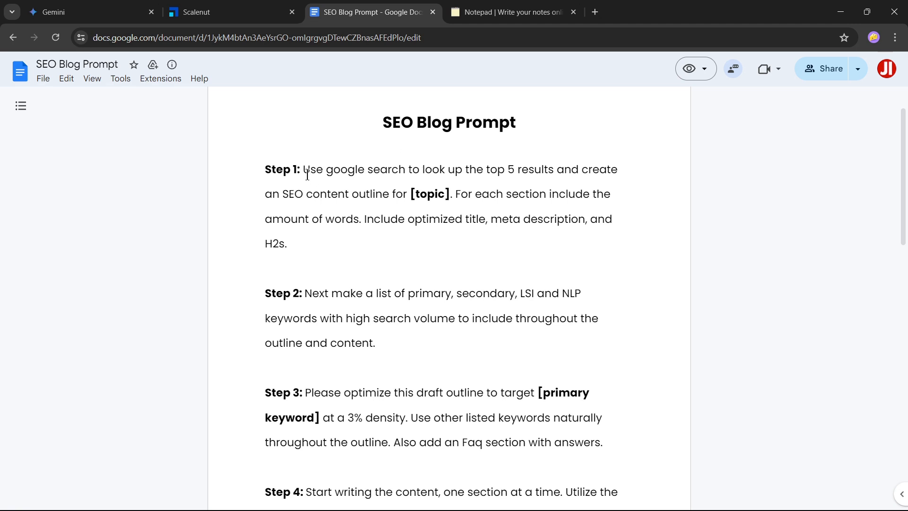
drag(305, 174, 311, 246)
key(ctrl+c)
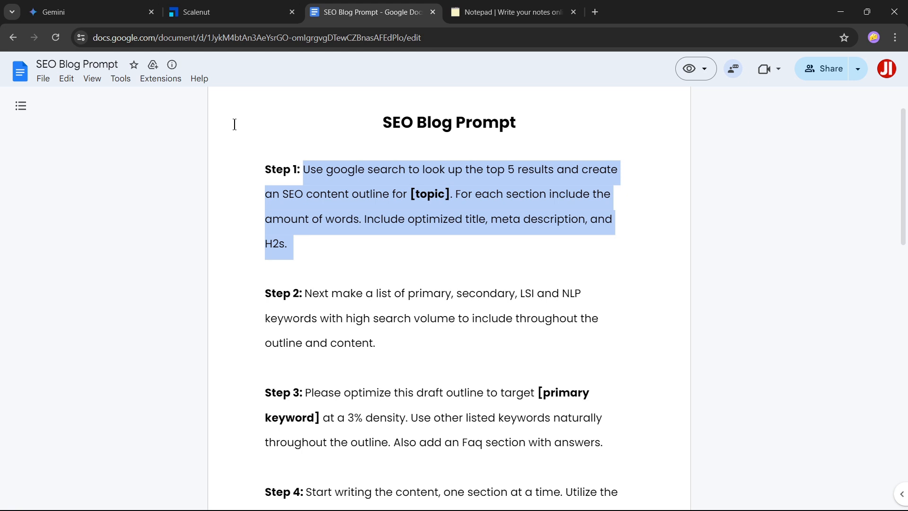
click(85, 12)
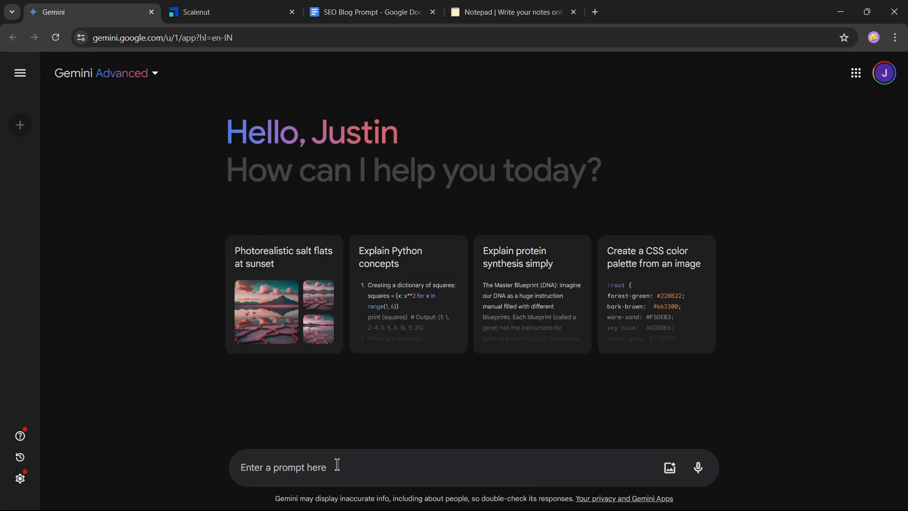
key(ctrl+v)
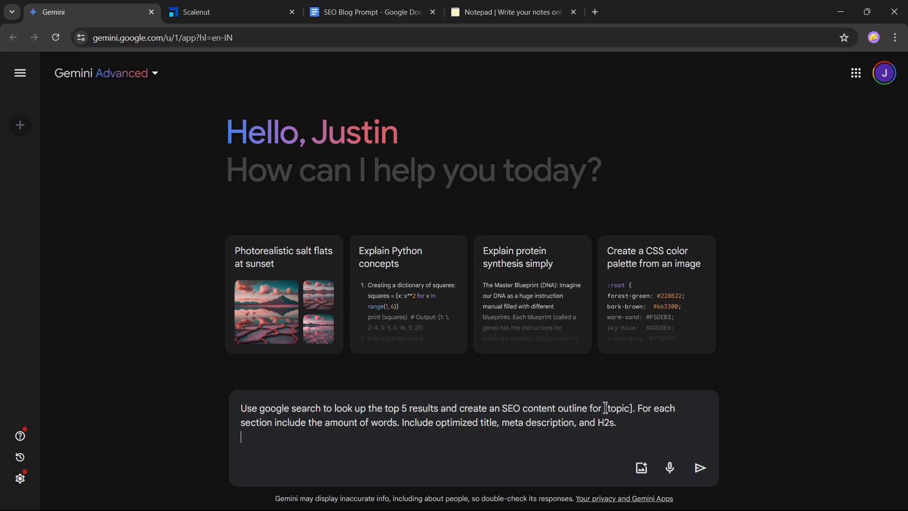
- Replace the [topic] placeholder in the Gemini prompt with "how to start a content marketing agency" copied from the online Notepad
drag(604, 408, 632, 408)
click(506, 11)
triple_click(178, 141)
key(ctrl+c)
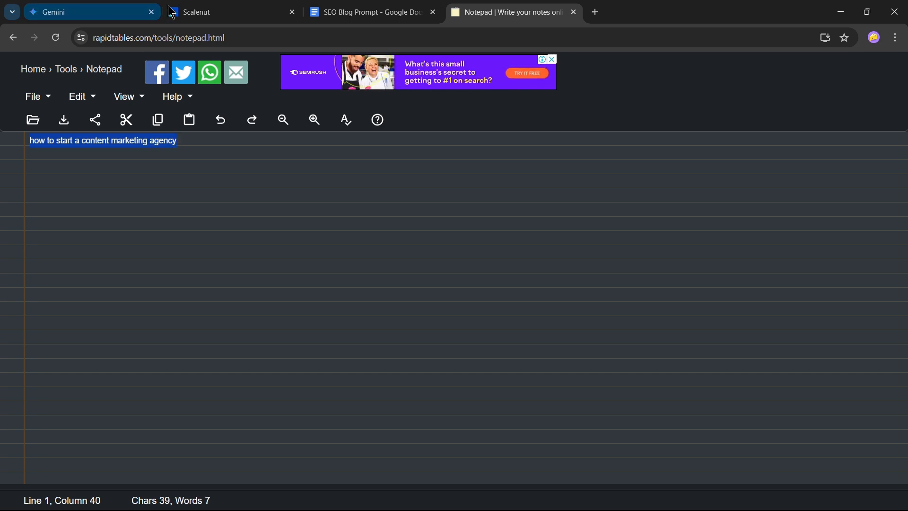
click(173, 12)
click(130, 6)
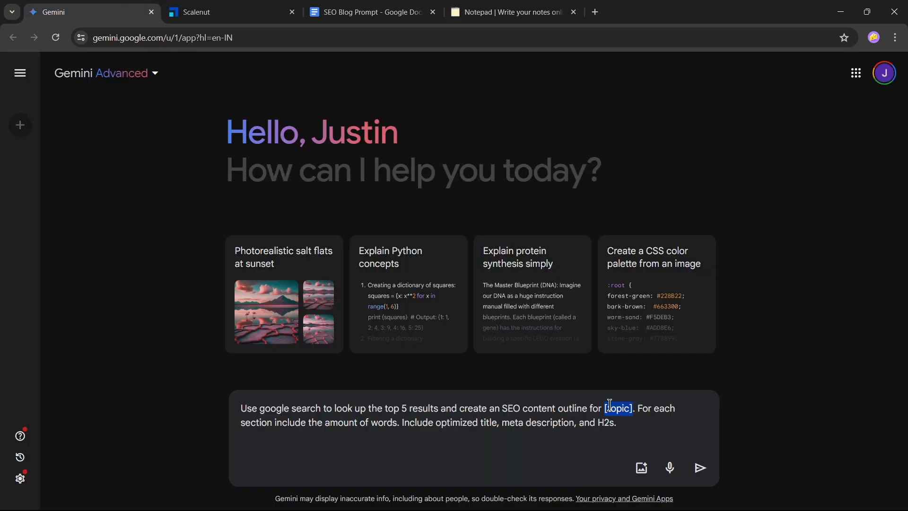
key(ctrl+v)
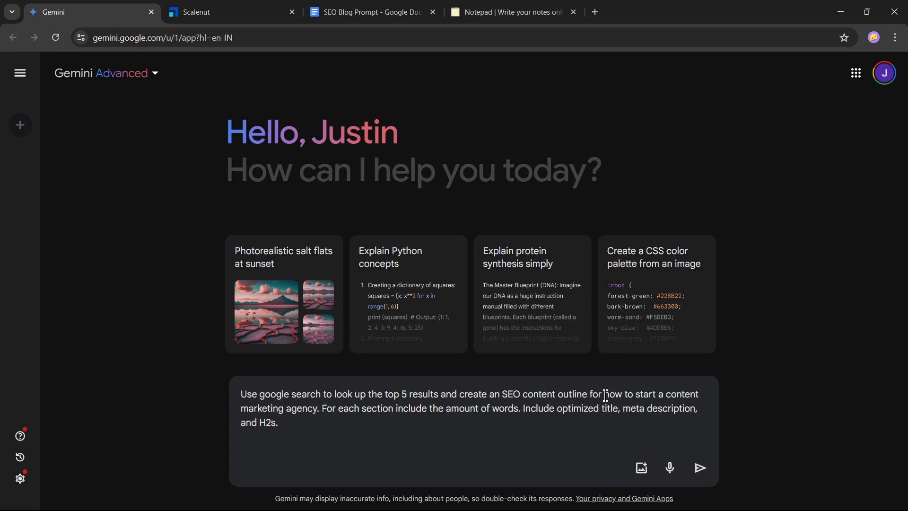
- Enclose the topic in the Gemini prompt in square brackets and submit the prompt
click(606, 395)
text([)
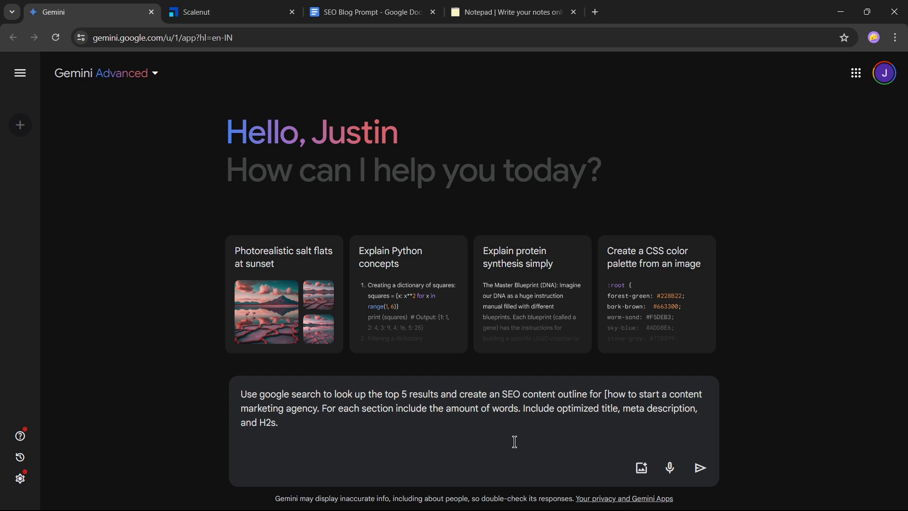
text(])
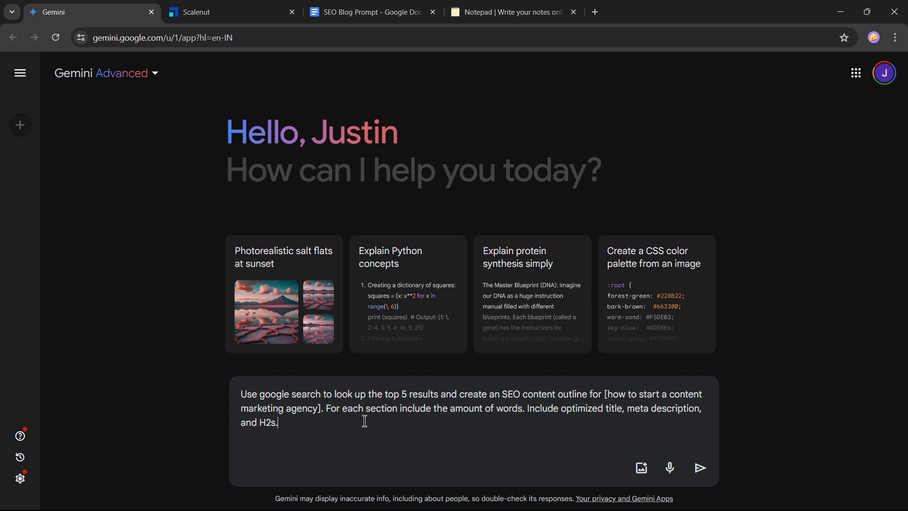
key(Return)
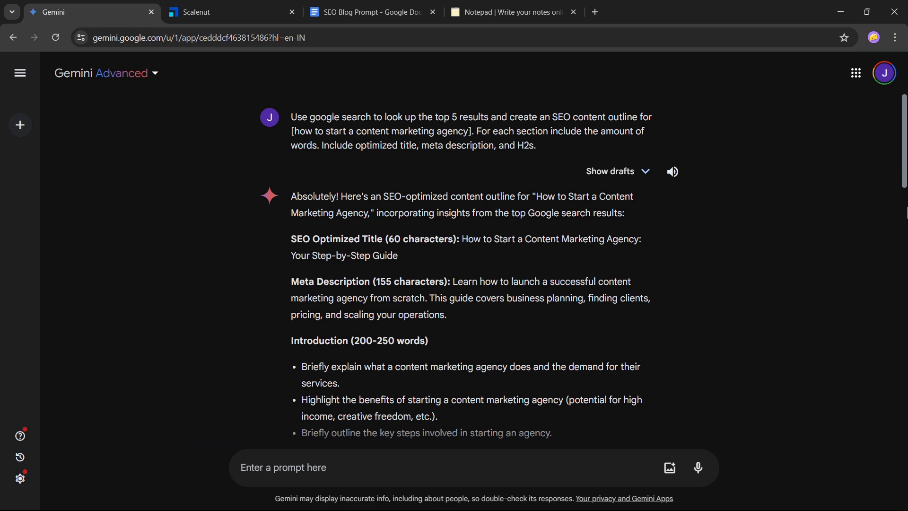
- Examine the generated outline's optimized title, meta description, H2 sections and word count for each section
scroll(559, 276, down, 1)
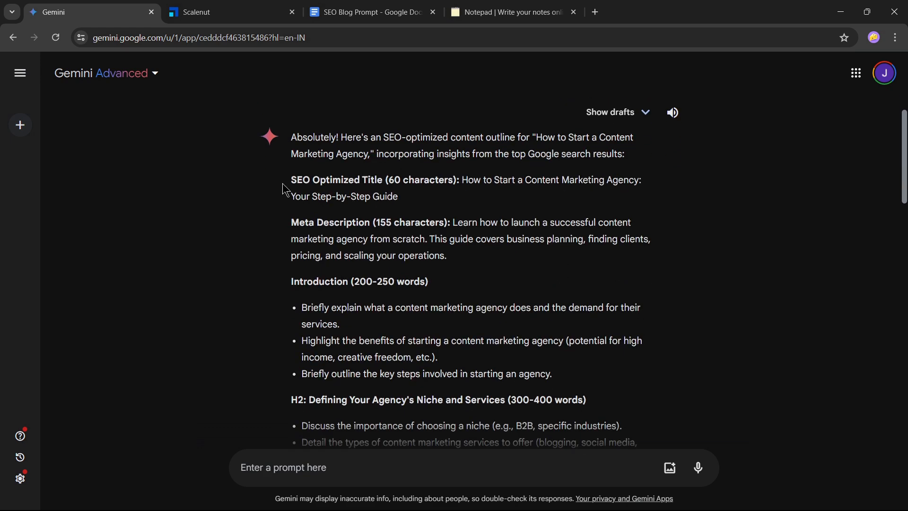
drag(291, 180, 404, 204)
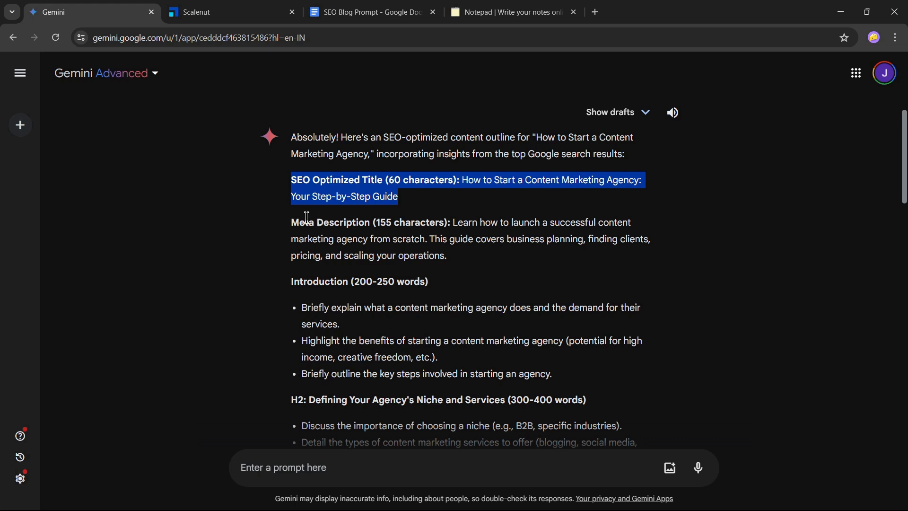
click(283, 231)
drag(285, 231, 461, 256)
click(457, 255)
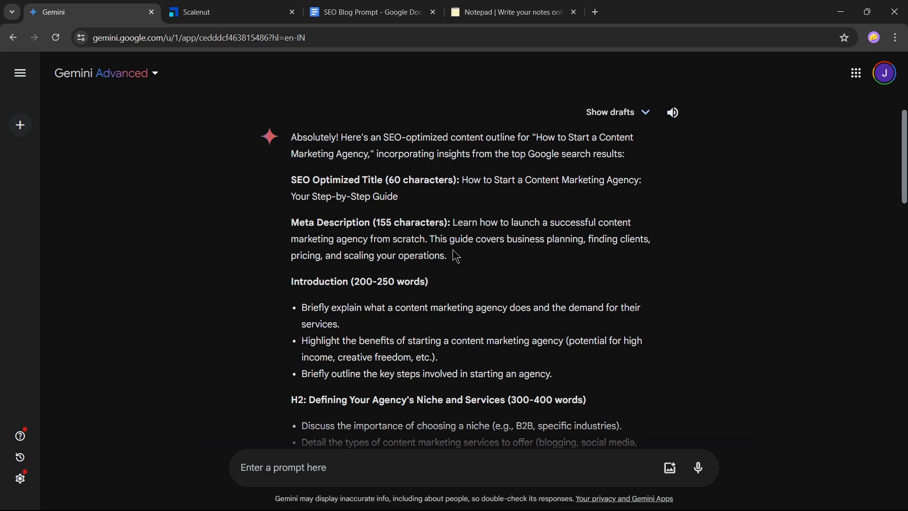
scroll(456, 256, down, 1)
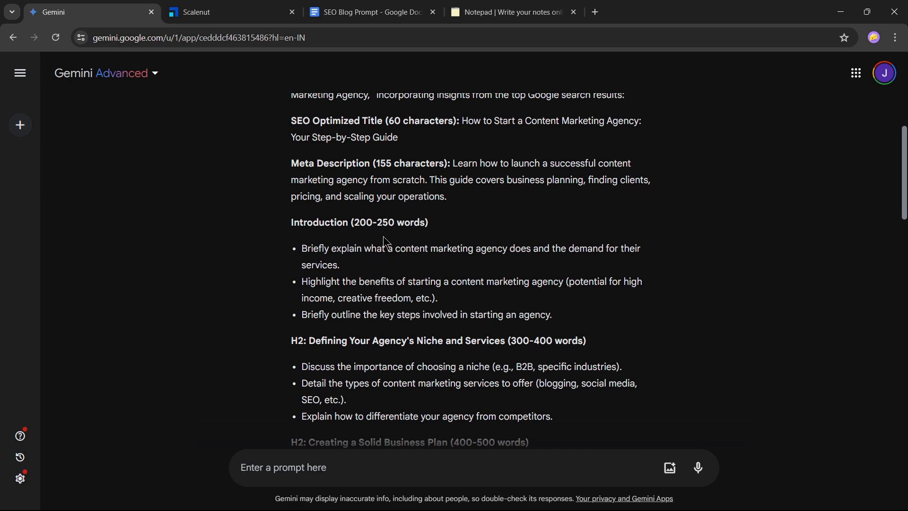
scroll(384, 237, down, 2)
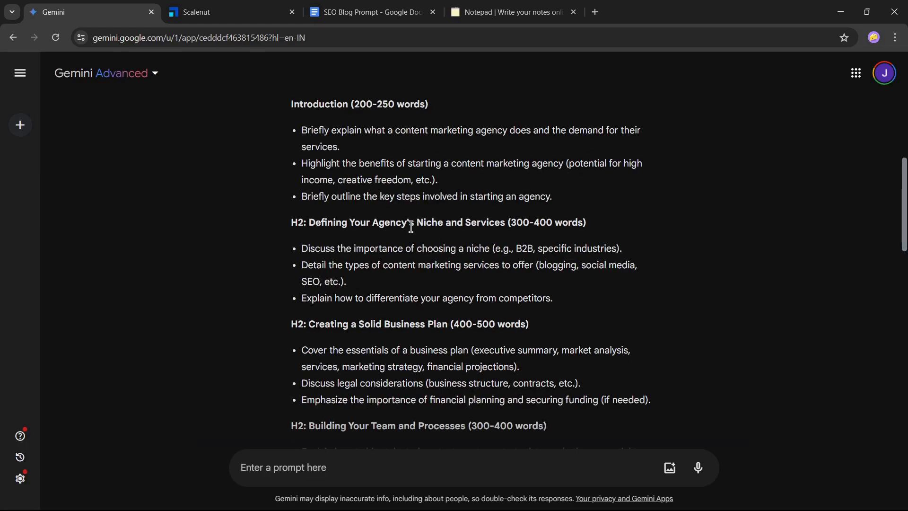
scroll(544, 222, down, 1)
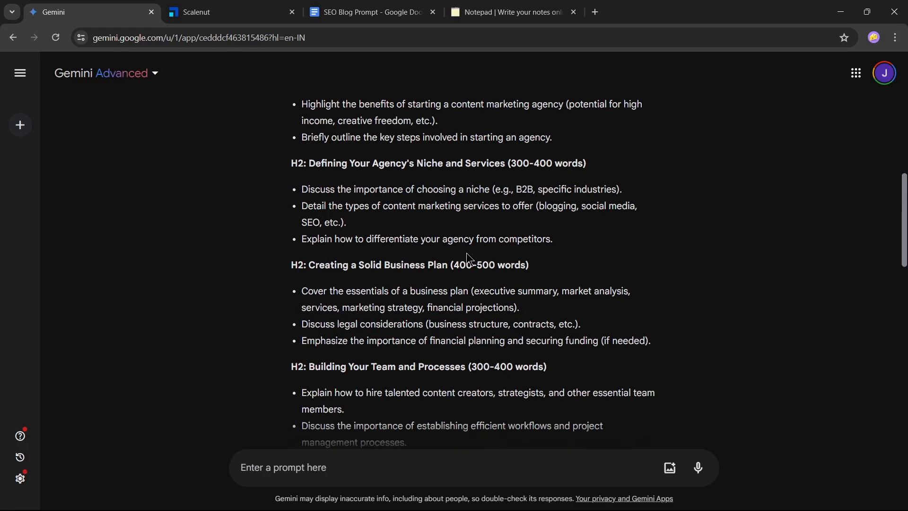
scroll(402, 275, down, 2)
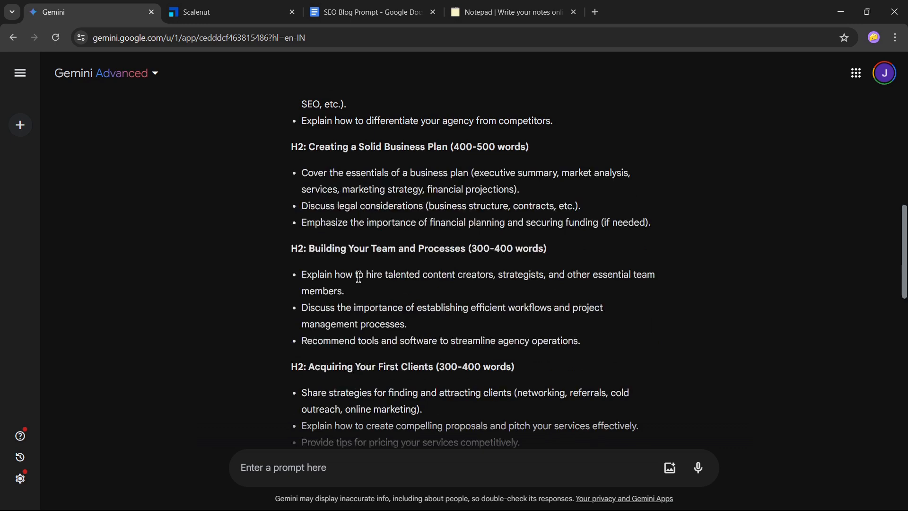
scroll(419, 259, down, 1)
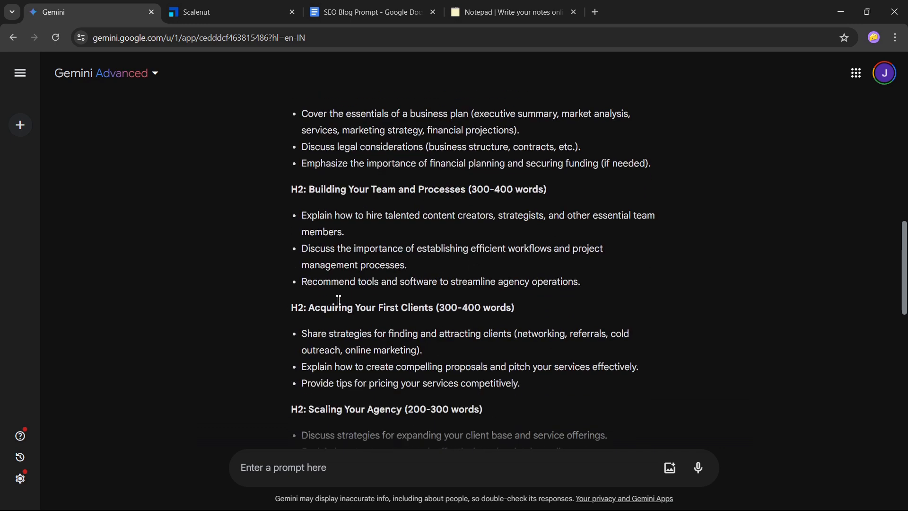
scroll(439, 306, down, 2)
scroll(473, 302, down, 2)
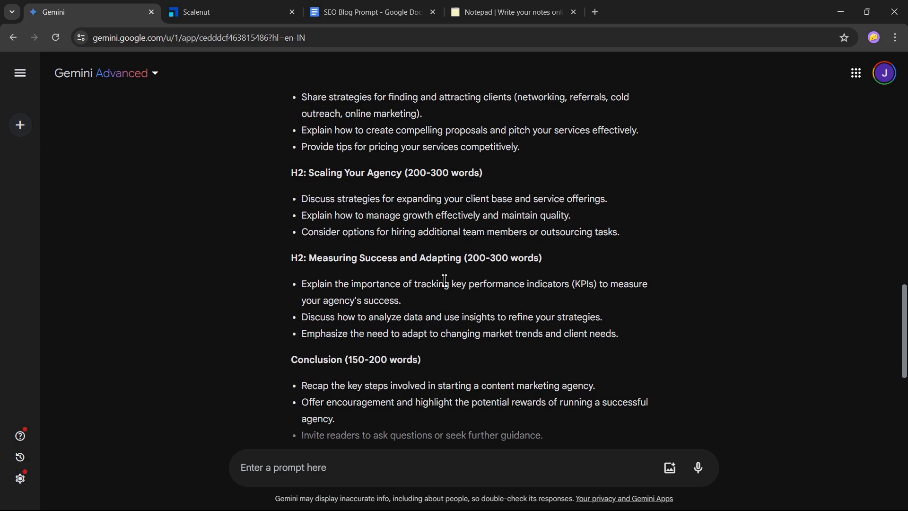
scroll(445, 280, up, 13)
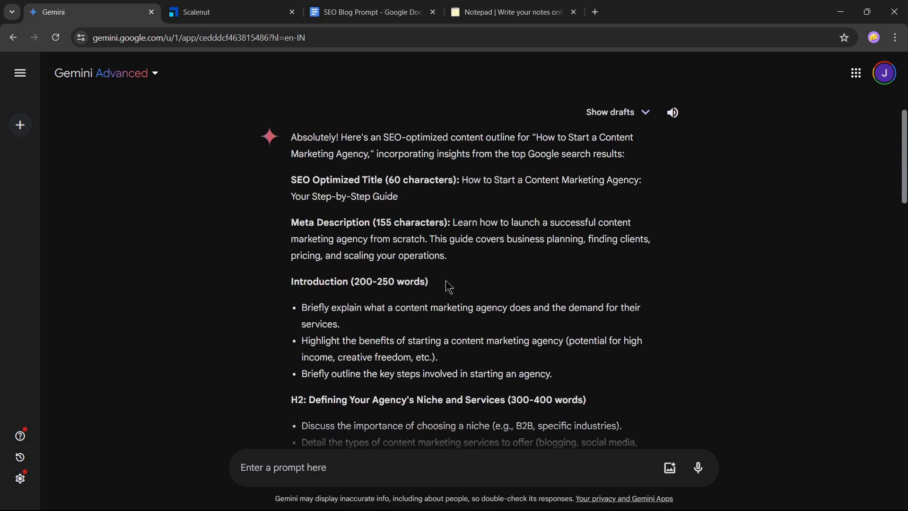
scroll(446, 281, up, 2)
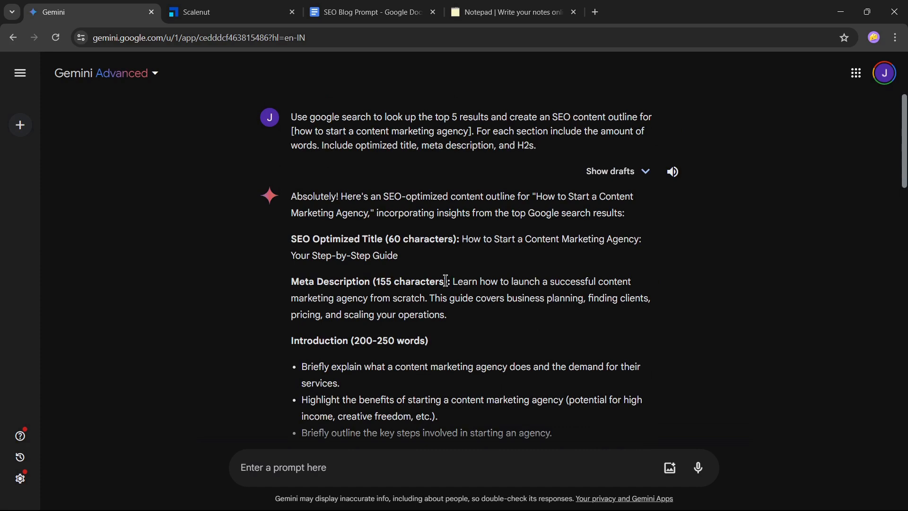
- Copy the Step 2 keyword-list prompt from the SEO Blog Prompt document and submit it in the same Gemini chat
click(392, 11)
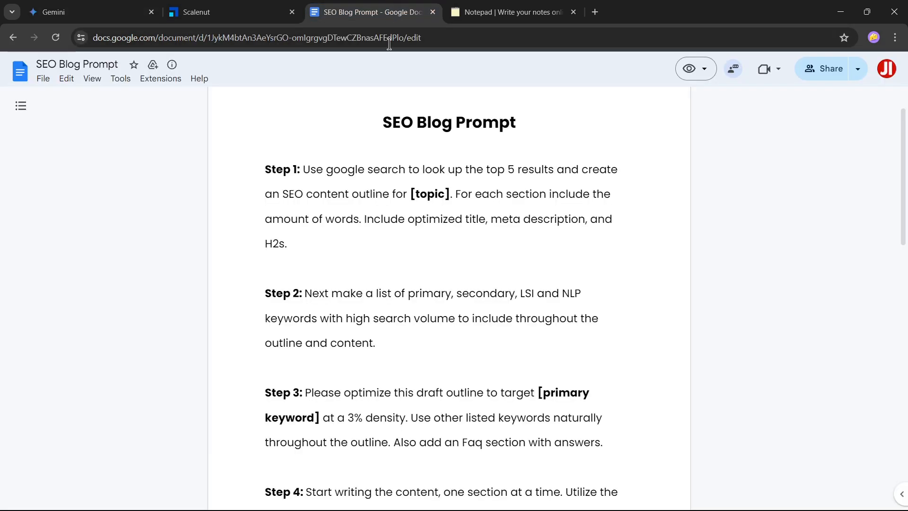
drag(306, 294, 381, 340)
key(ctrl+c)
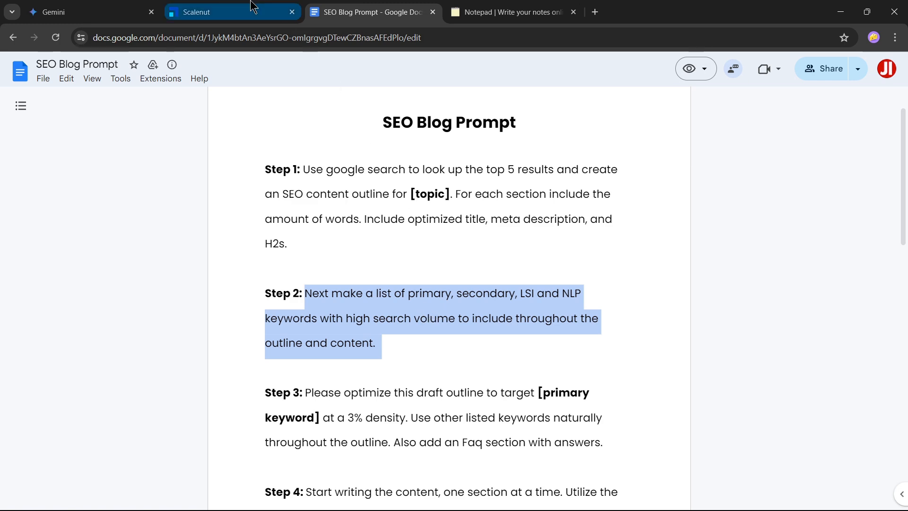
click(110, 6)
scroll(409, 276, down, 15)
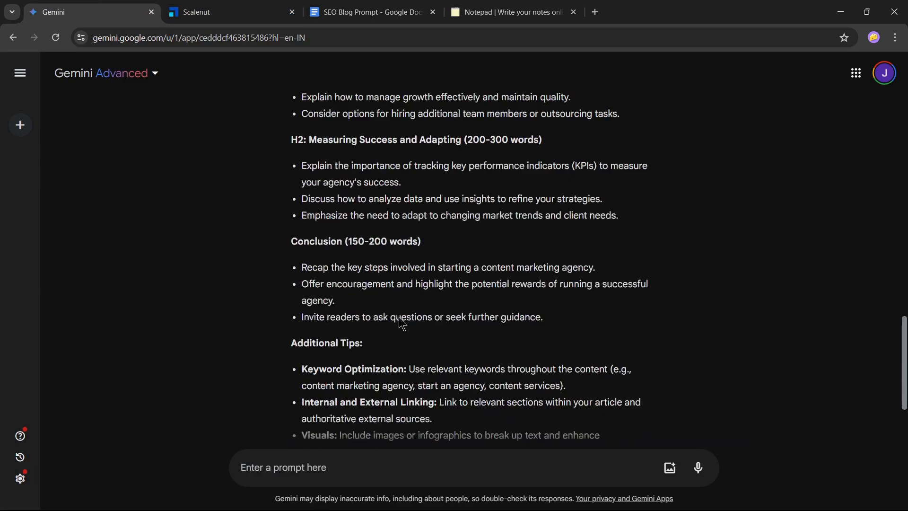
click(332, 466)
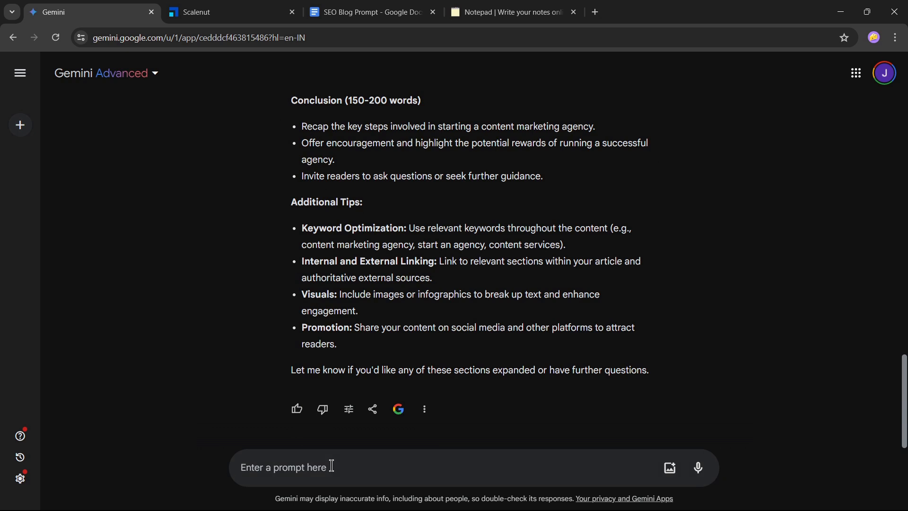
key(ctrl+v)
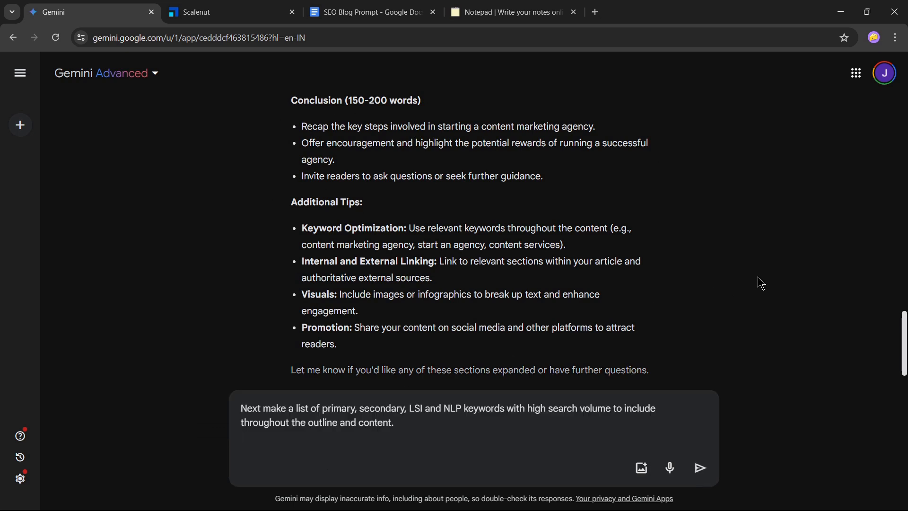
key(Return)
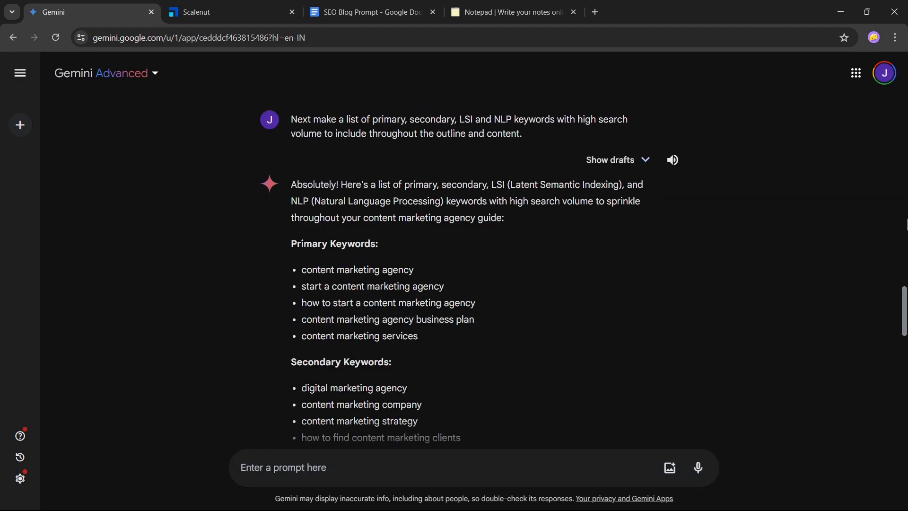
- Examine the generated primary, secondary, LSI and NLP keyword lists, highlighting "how to start a content marketing agency" among the primary keywords
scroll(408, 289, down, 5)
scroll(393, 289, down, 1)
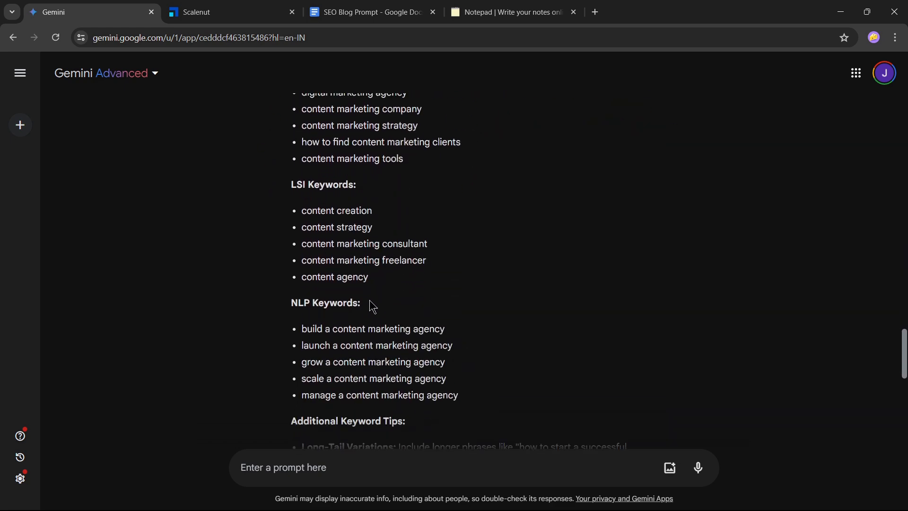
scroll(365, 313, up, 5)
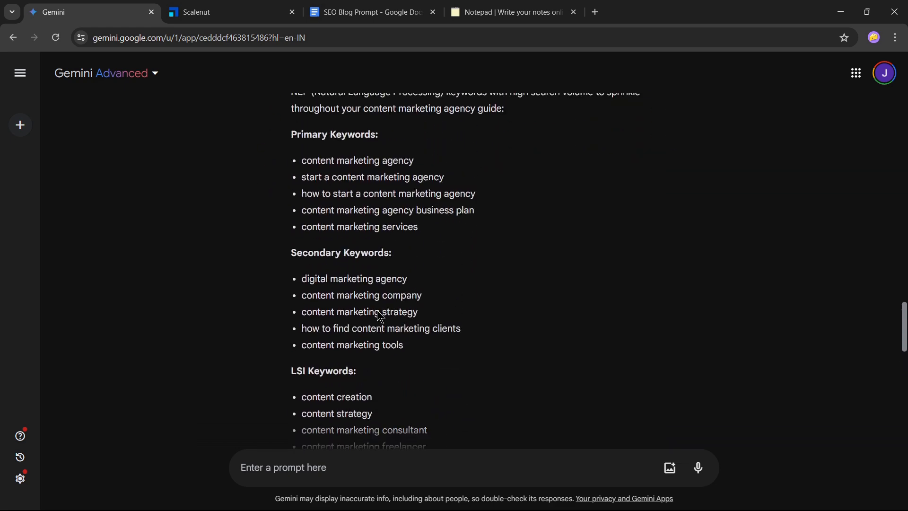
scroll(380, 315, up, 1)
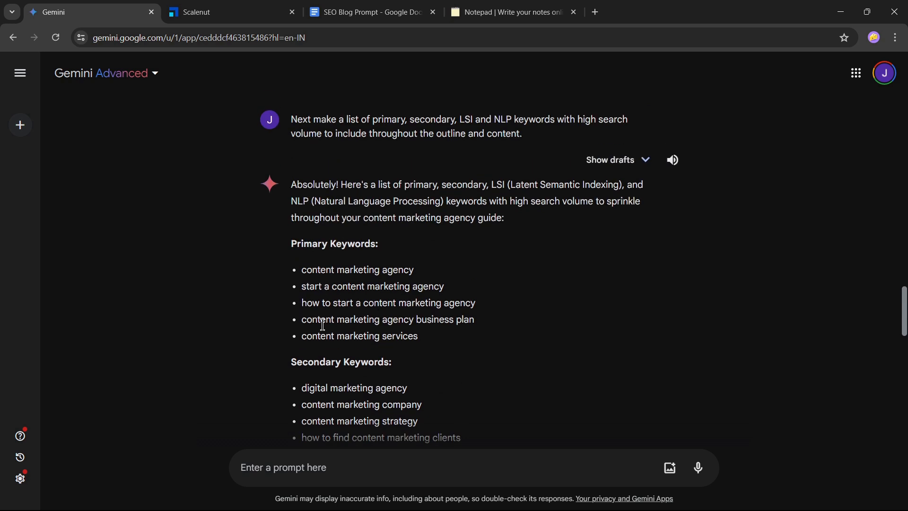
mouse_move(303, 307)
mouse_down()
mouse_move(293, 316)
mouse_move(450, 299)
mouse_move(481, 306)
mouse_up()
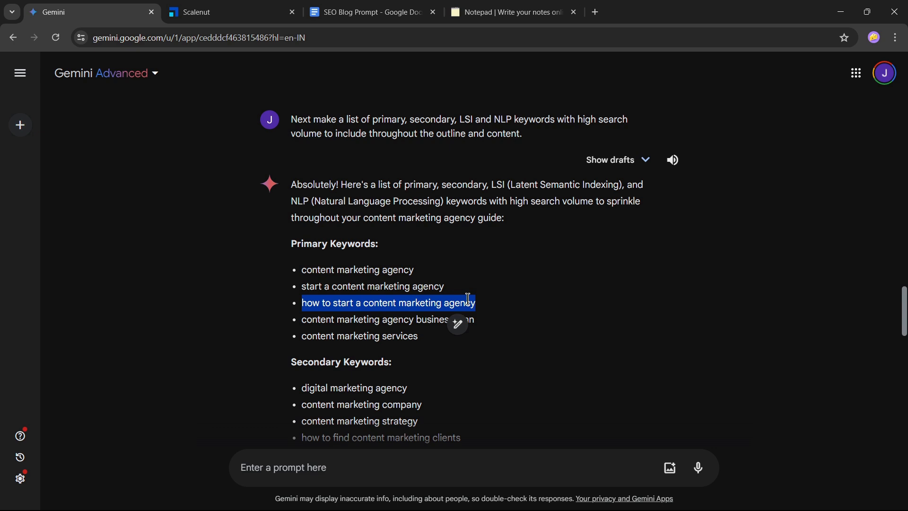
scroll(468, 299, down, 3)
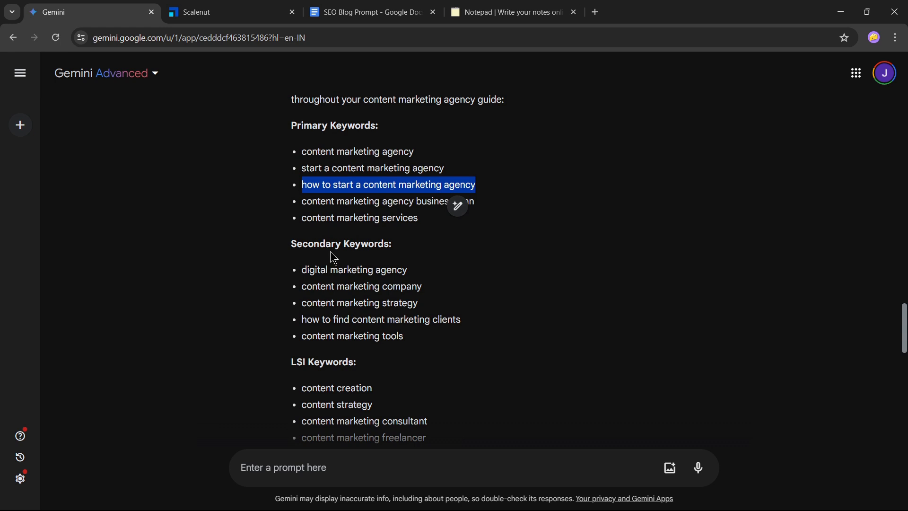
scroll(331, 260, down, 3)
scroll(368, 282, up, 3)
scroll(366, 282, up, 2)
- Copy the Step 3 outline-optimization prompt from the SEO Blog Prompt document into the prompt field of the same Gemini chat
click(381, 7)
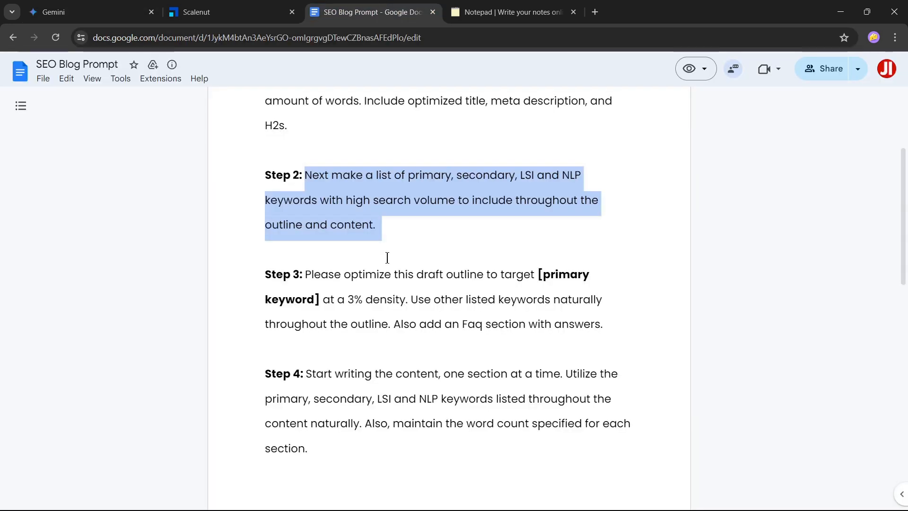
scroll(386, 257, down, 1)
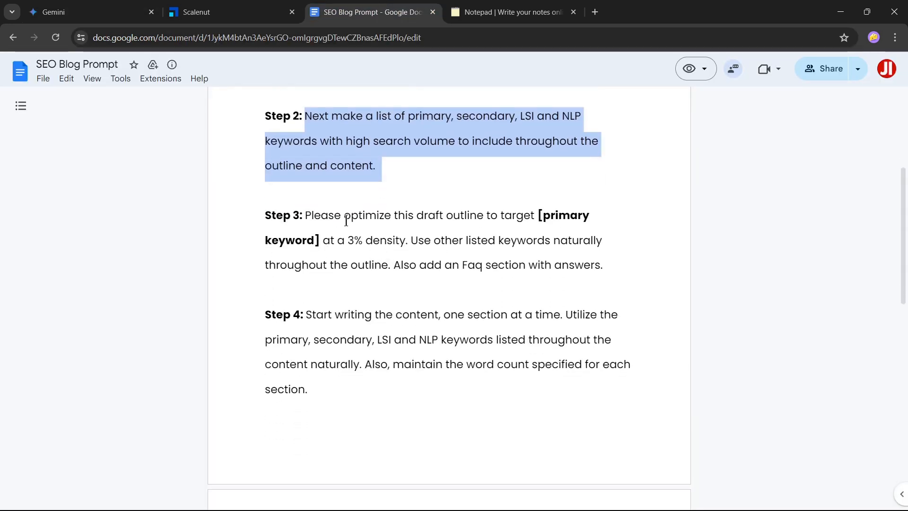
drag(305, 215, 603, 264)
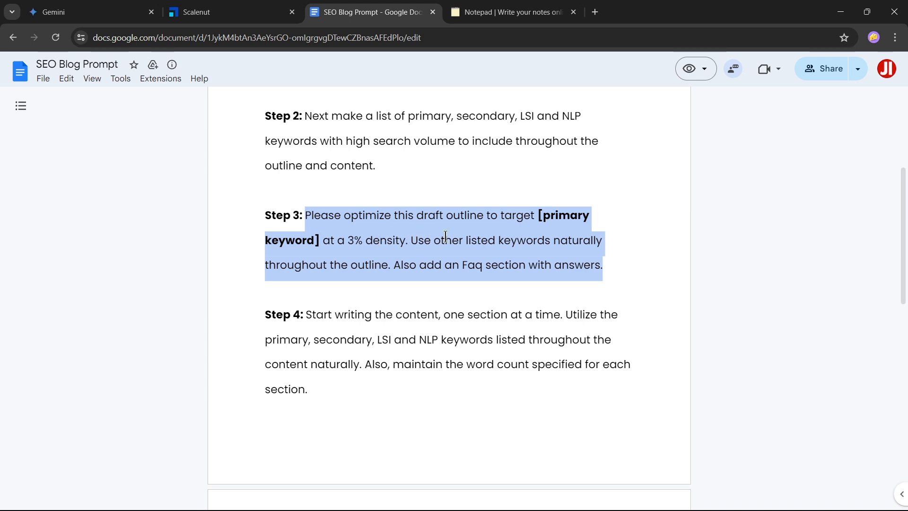
click(491, 235)
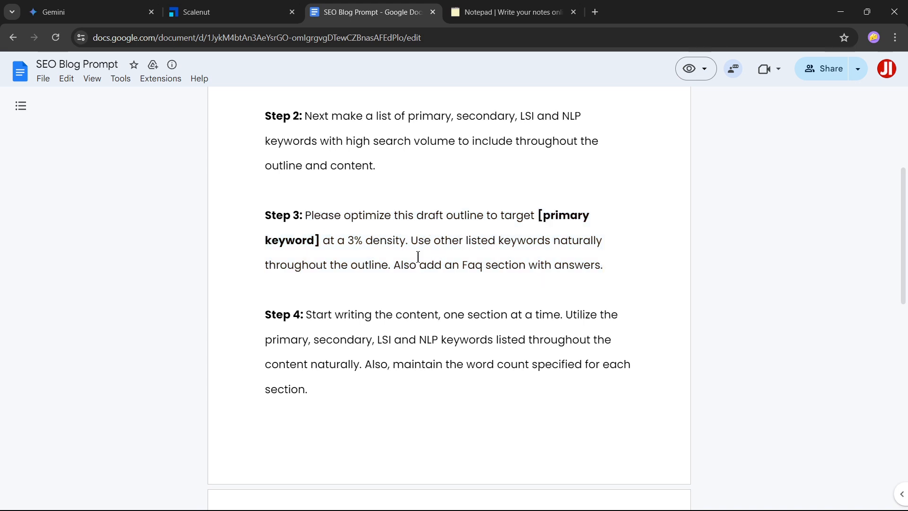
drag(462, 266, 596, 268)
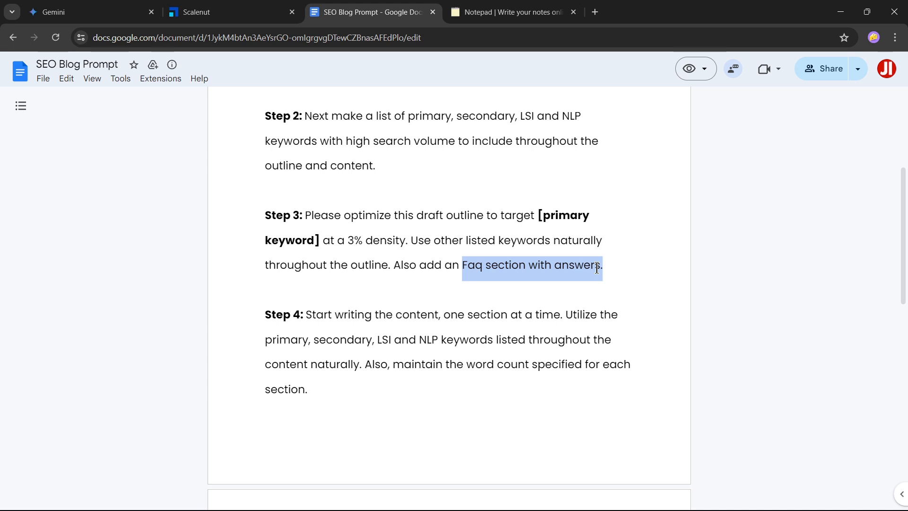
click(305, 219)
drag(305, 219, 607, 268)
key(ctrl+c)
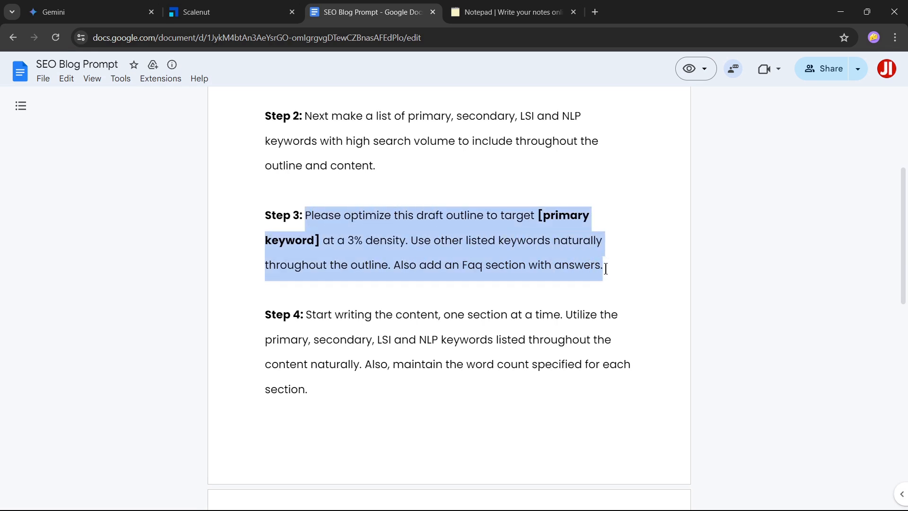
click(132, 8)
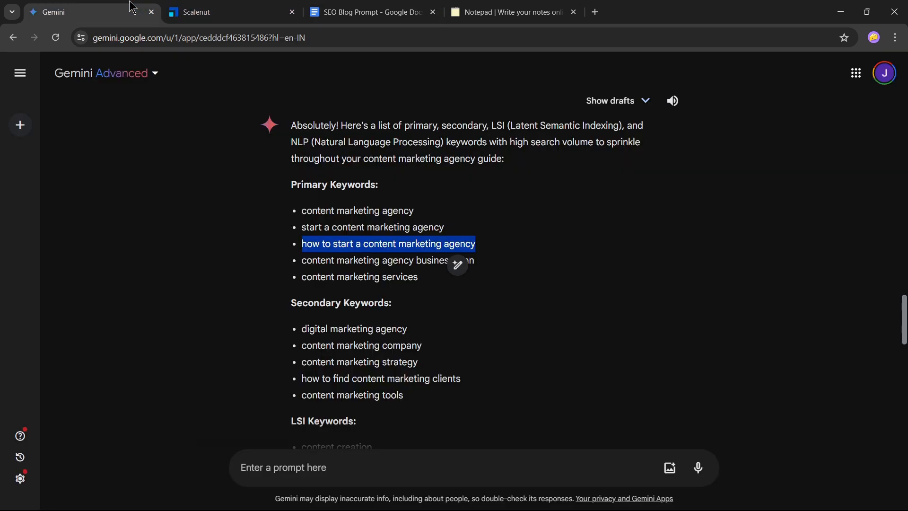
scroll(384, 314, down, 15)
click(341, 474)
key(ctrl+v)
- Replace the [primary keyword] placeholder with "how to start a content marketing agency" copied from the primary keyword list, and submit the prompt
scroll(464, 320, up, 10)
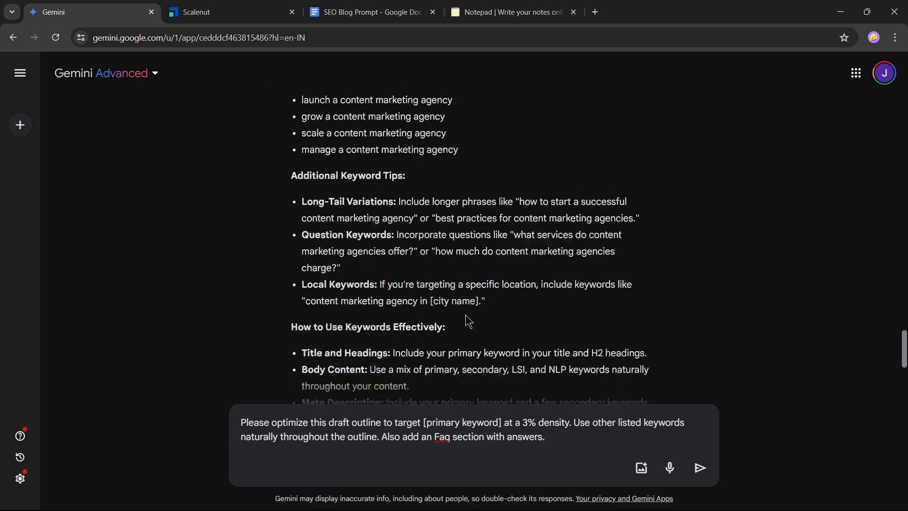
scroll(333, 240, up, 4)
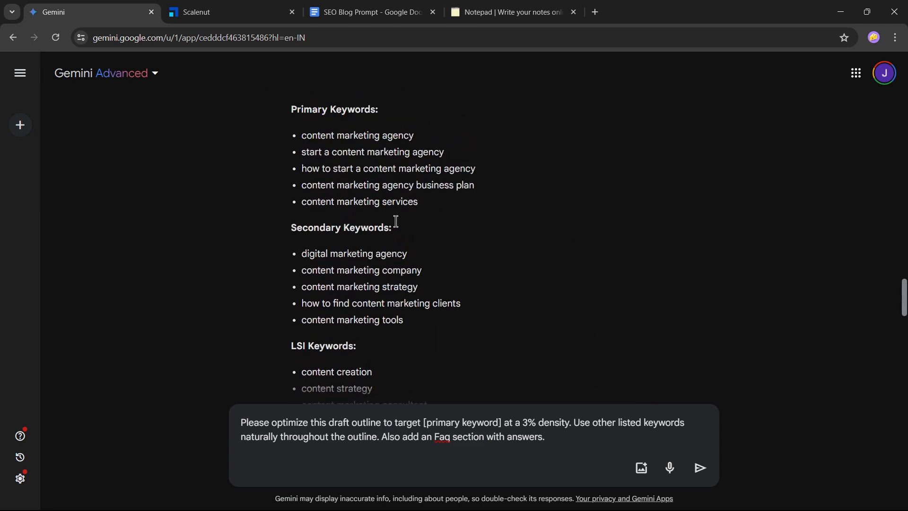
mouse_move(303, 173)
mouse_down()
mouse_move(345, 192)
mouse_move(473, 180)
mouse_up()
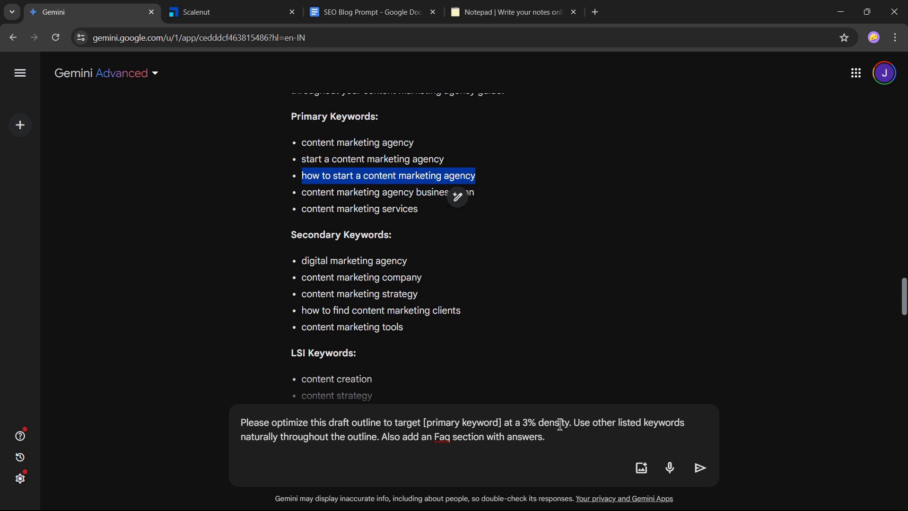
drag(425, 422, 500, 426)
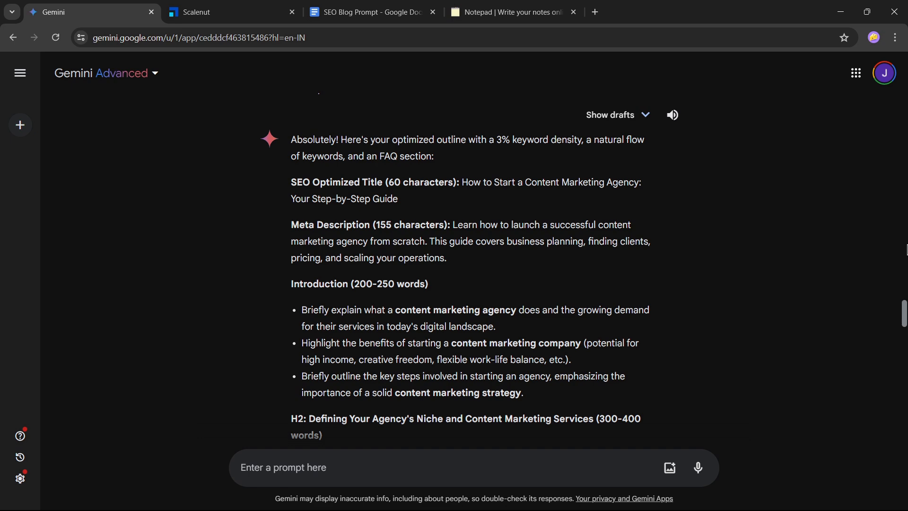
- Examine the optimized outline's title, meta description, bolded keywords, H2 sections with word counts, and FAQ section
scroll(687, 250, down, 3)
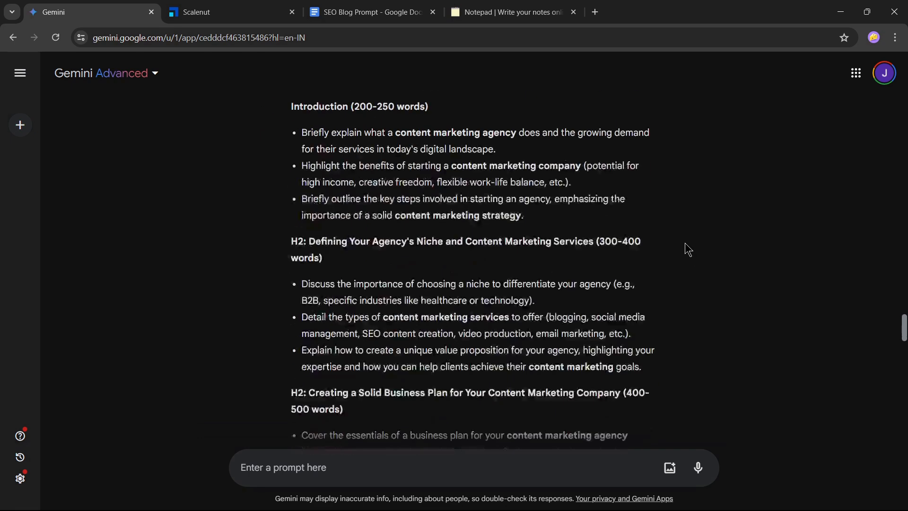
scroll(688, 249, up, 3)
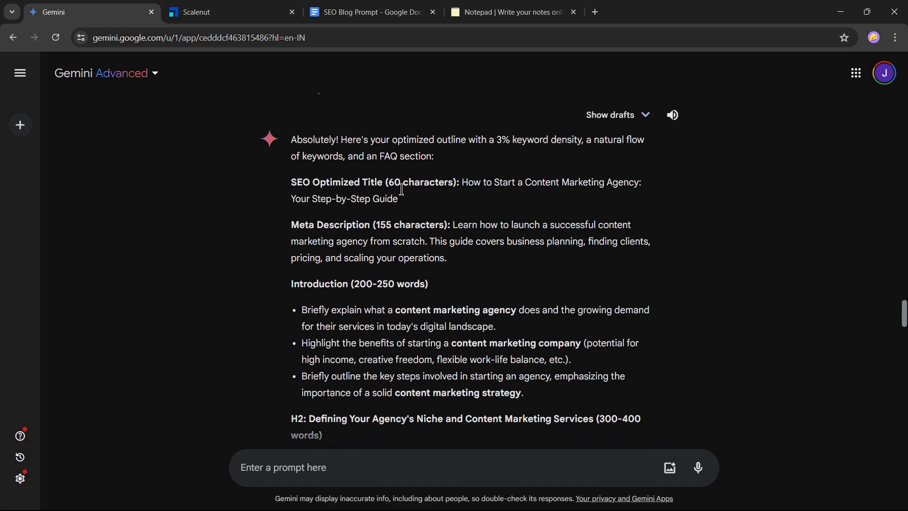
scroll(490, 235, down, 5)
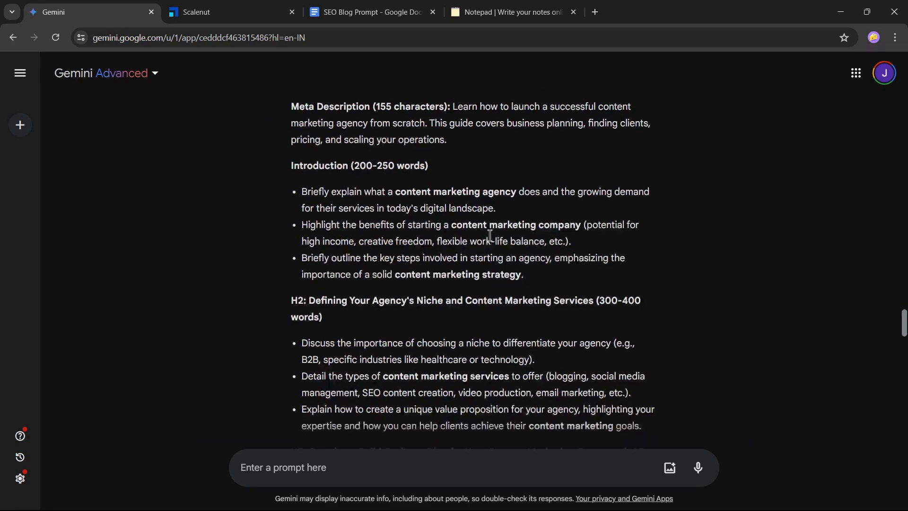
scroll(417, 239, down, 3)
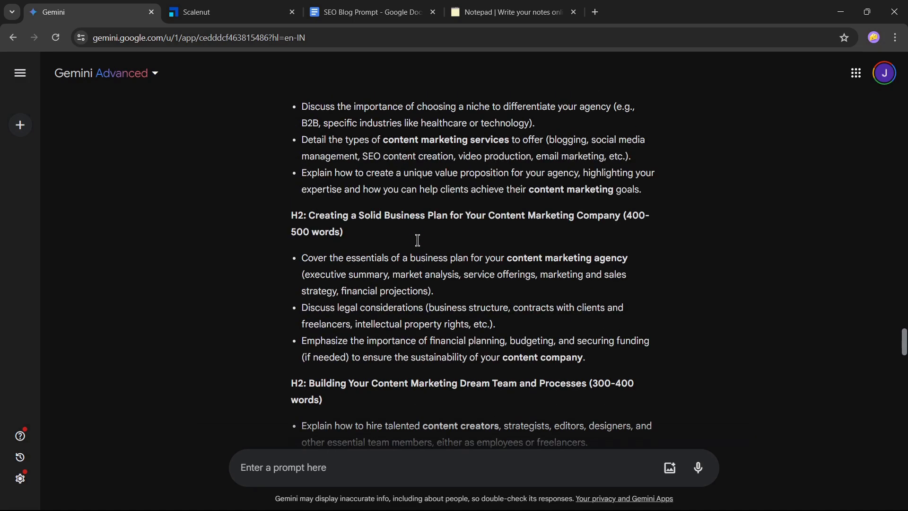
scroll(419, 243, down, 1)
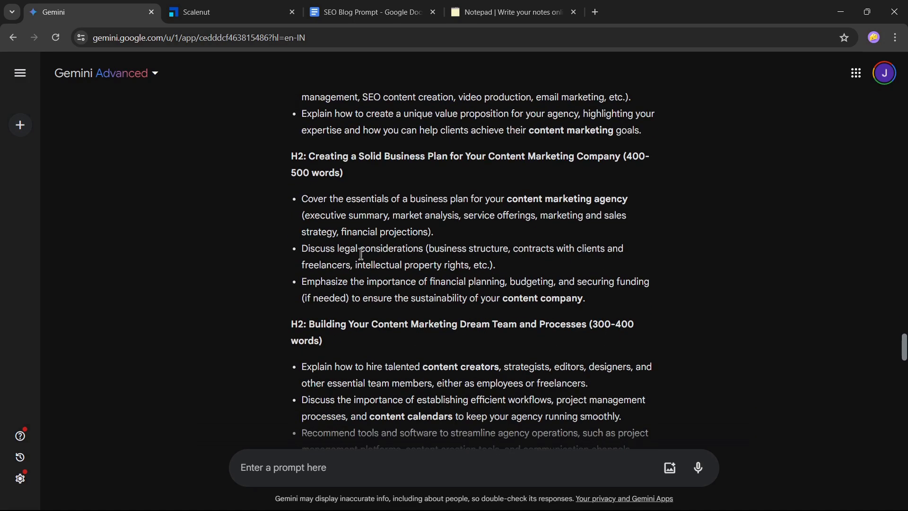
scroll(449, 317, down, 1)
scroll(449, 318, down, 2)
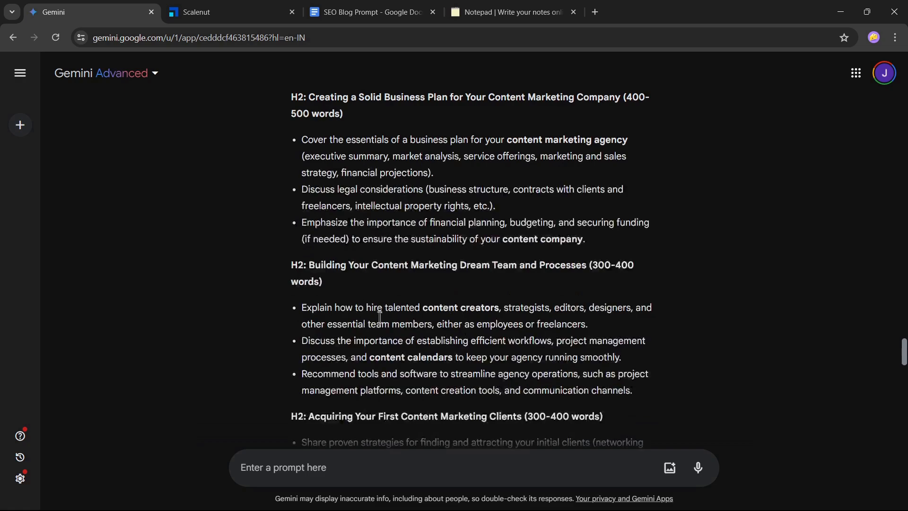
scroll(634, 262, down, 8)
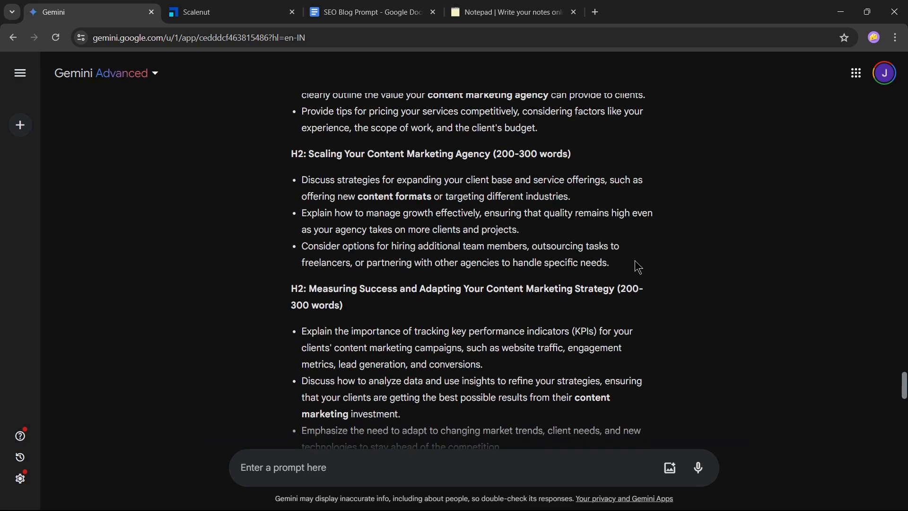
scroll(635, 261, down, 8)
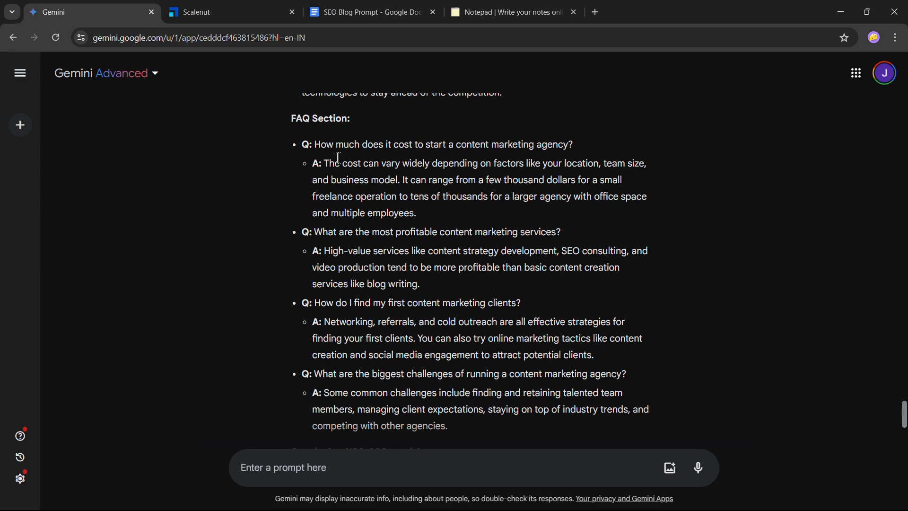
scroll(467, 191, up, 4)
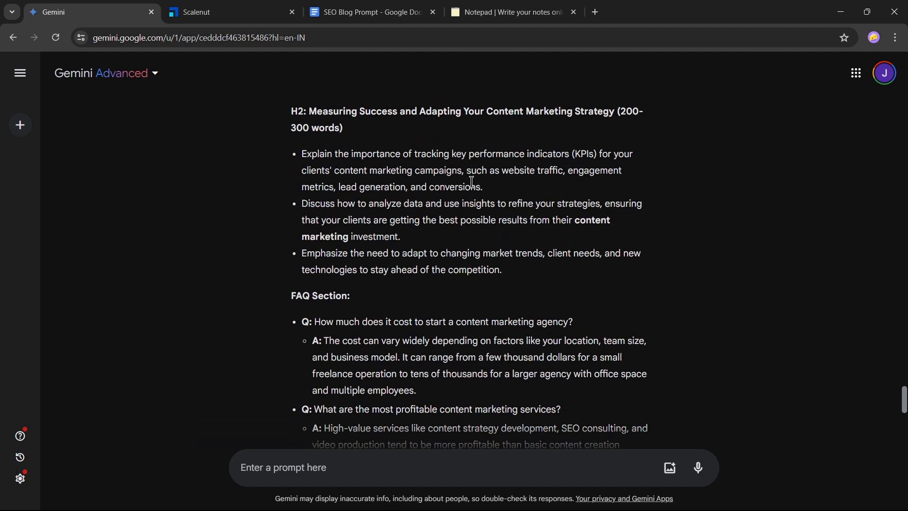
scroll(473, 182, up, 1)
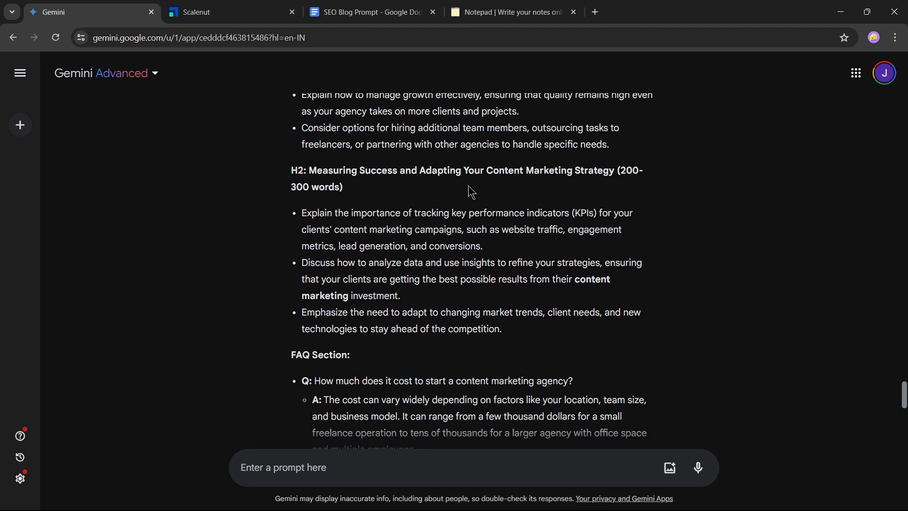
- Copy the full Step 4 content-writing prompt, through the target audience line, from the SEO Blog Prompt document into Gemini's prompt field
click(398, 12)
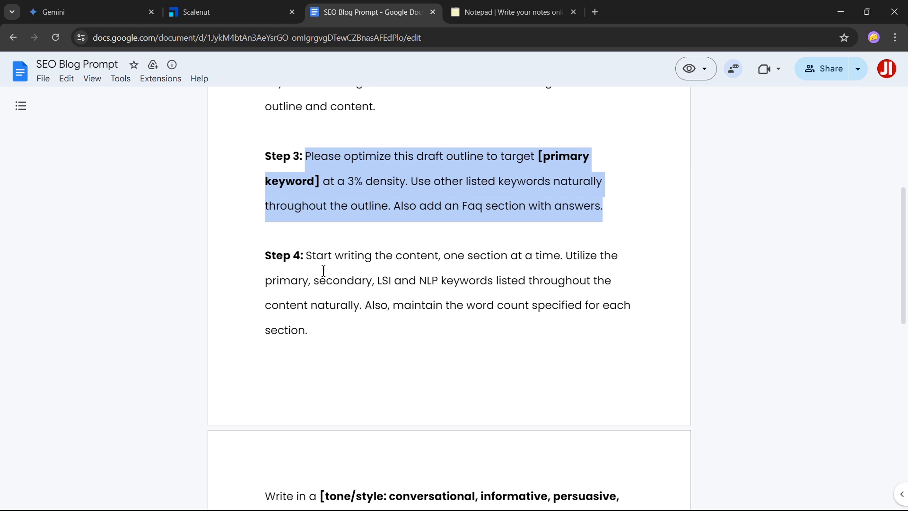
scroll(324, 271, down, 1)
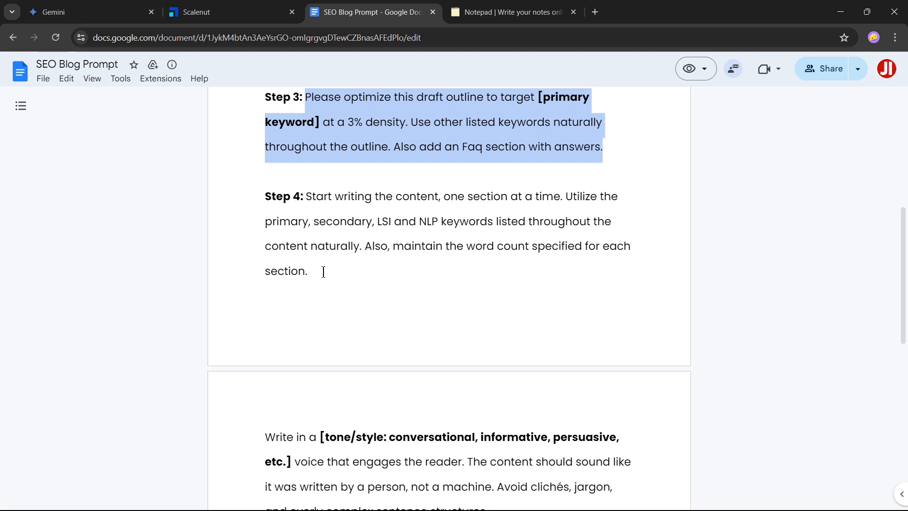
scroll(323, 271, down, 3)
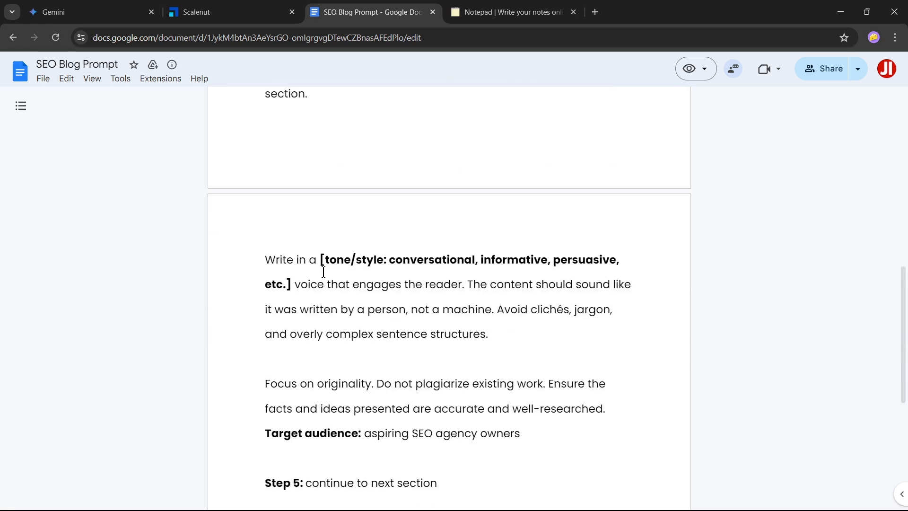
scroll(324, 272, down, 1)
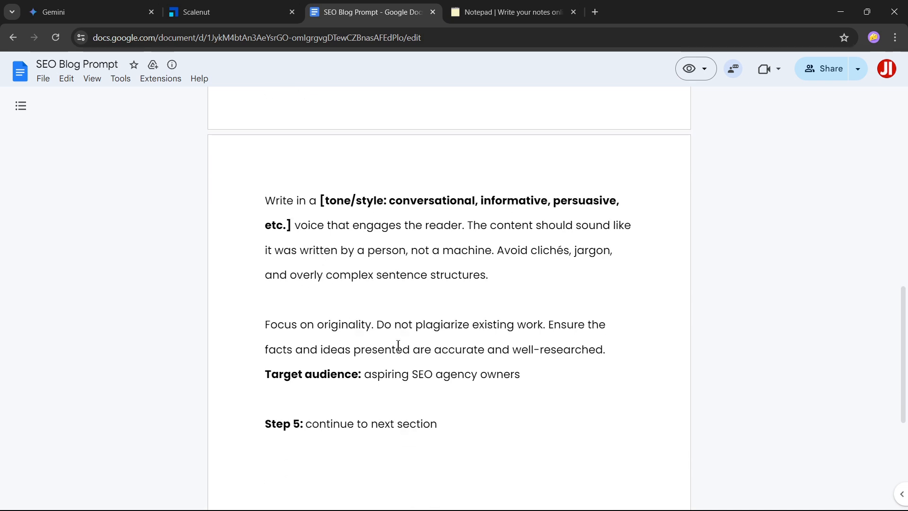
drag(520, 374, 297, 166)
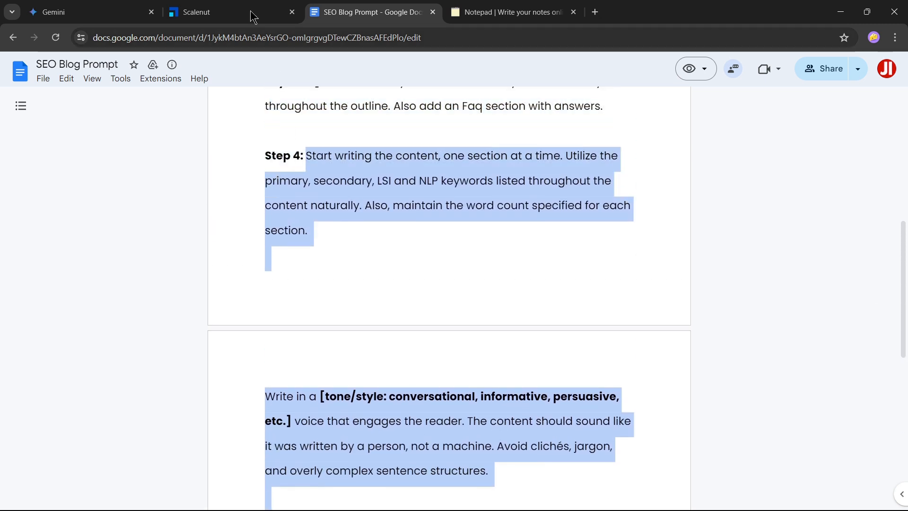
click(70, 5)
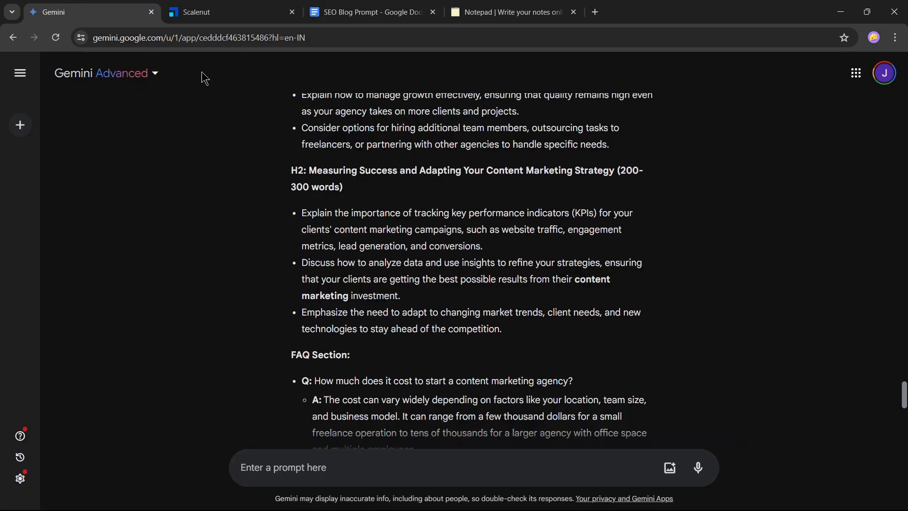
scroll(424, 414, down, 10)
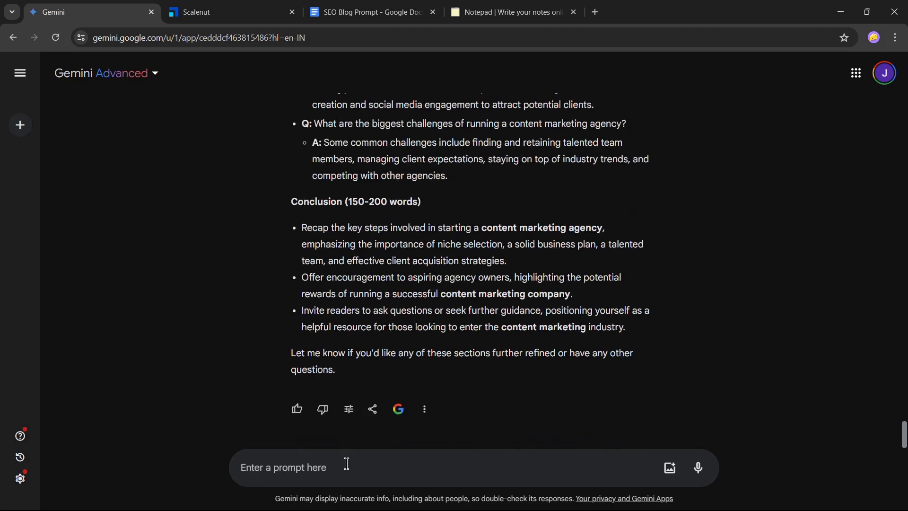
click(346, 464)
key(ctrl+v)
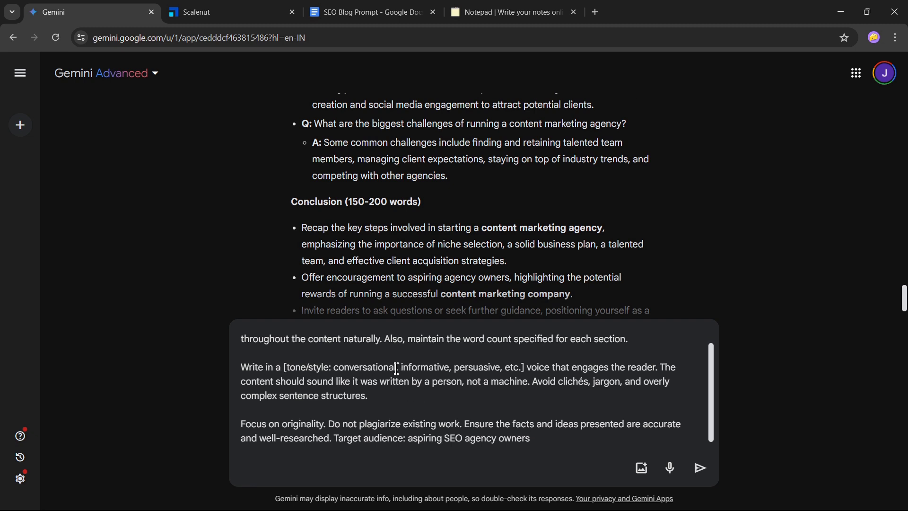
- Remove "informative, persuasive, etc." from the prompt's tone/style placeholder, keeping only conversational
drag(439, 370, 521, 372)
key(BackSpace)
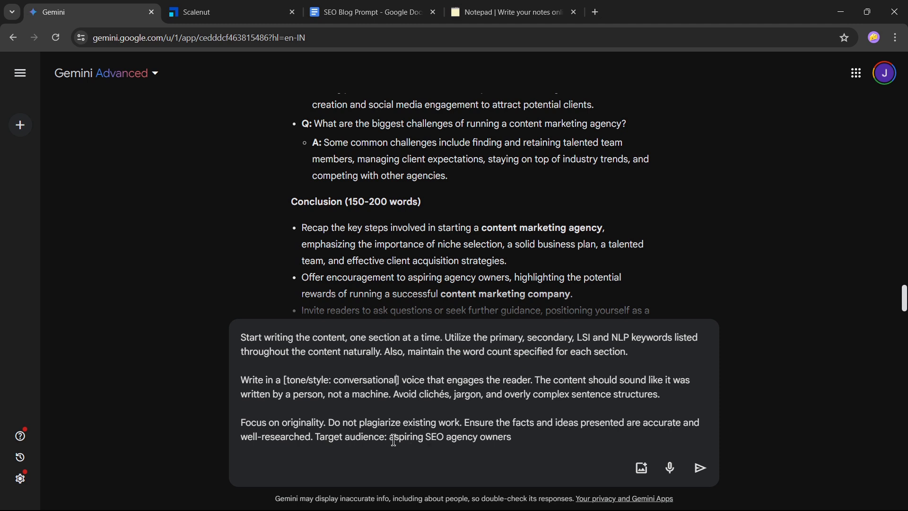
- Change the prompt's target audience to aspiring content marketing agency owners and submit the prompt
drag(425, 439, 442, 440)
text(content marketing)
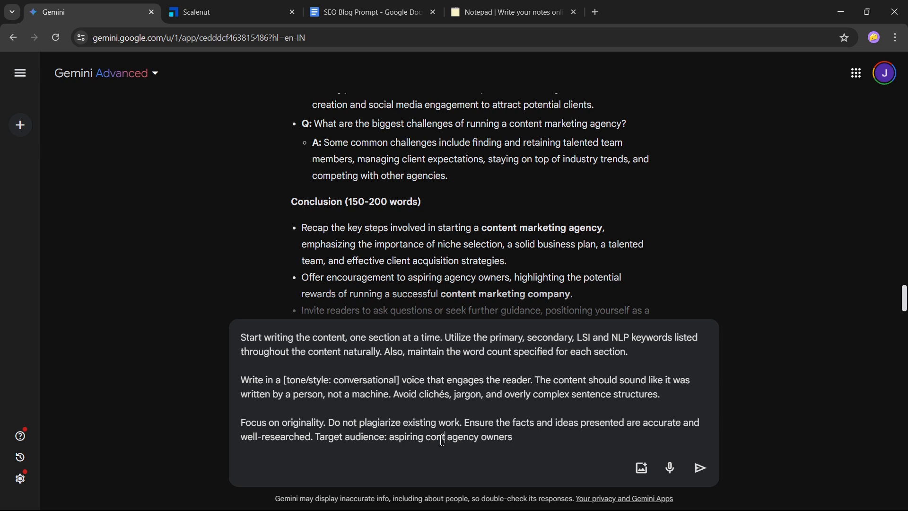
click(580, 437)
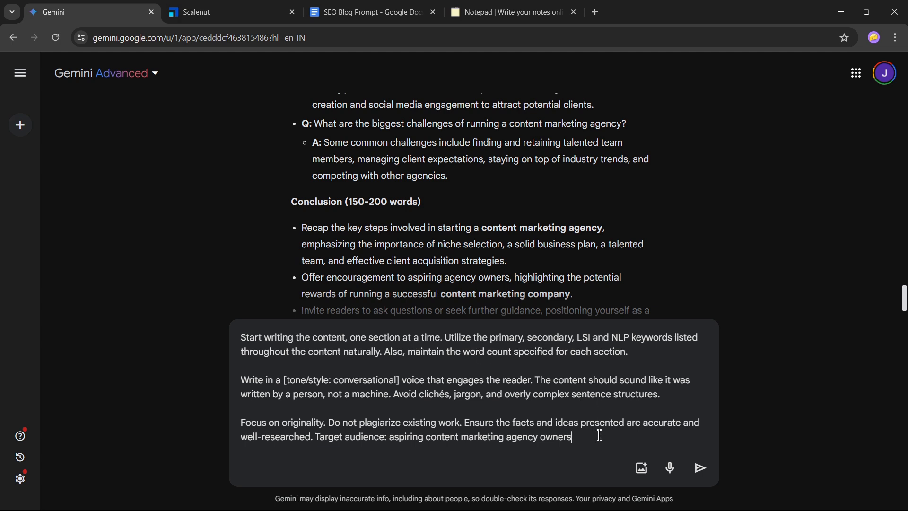
click(702, 470)
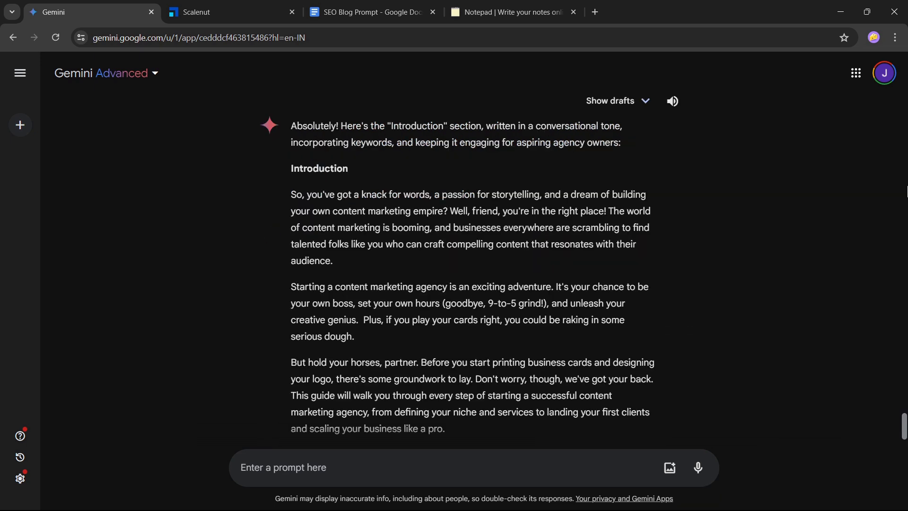
- Copy the Step 5 prompt "continue to next section" from the SEO Blog Prompt document into Gemini's prompt field
scroll(381, 323, down, 2)
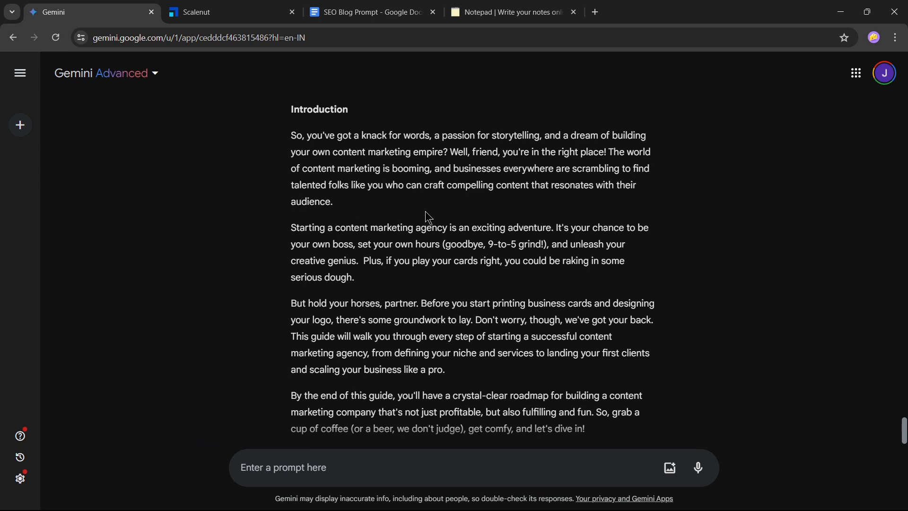
scroll(429, 217, down, 1)
scroll(447, 208, up, 1)
click(371, 7)
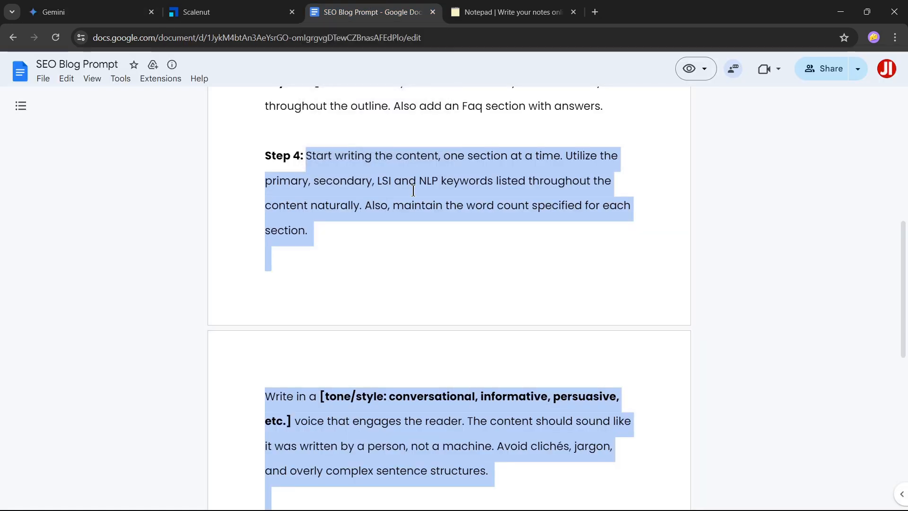
scroll(414, 190, down, 2)
scroll(414, 191, down, 1)
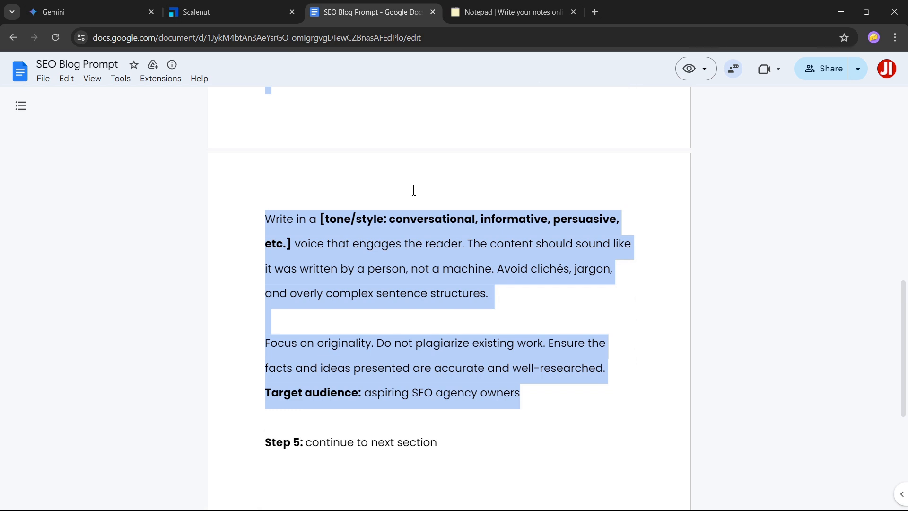
scroll(414, 191, down, 2)
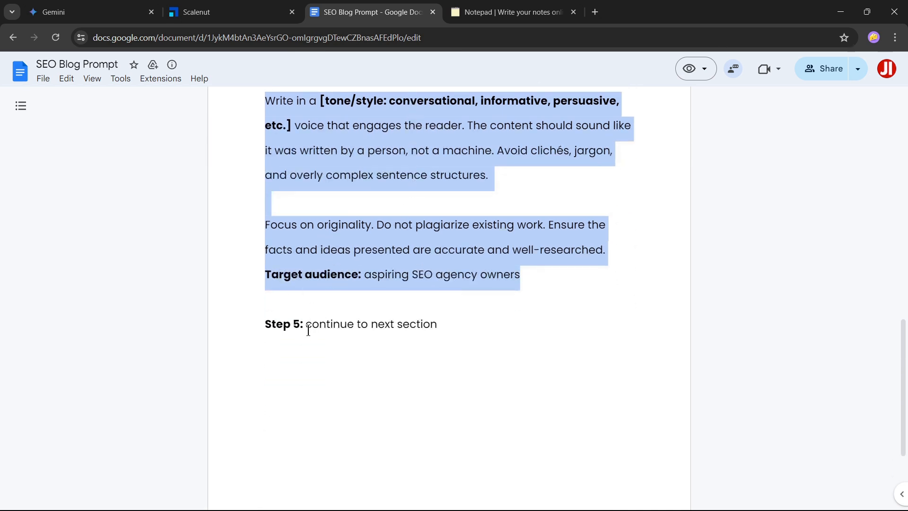
drag(307, 326, 437, 326)
key(ctrl+c)
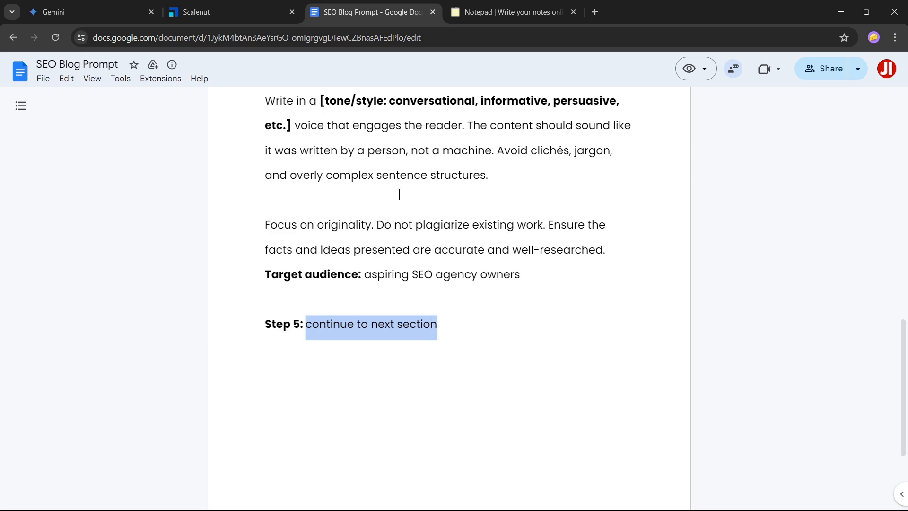
click(85, 11)
scroll(345, 466, down, 1)
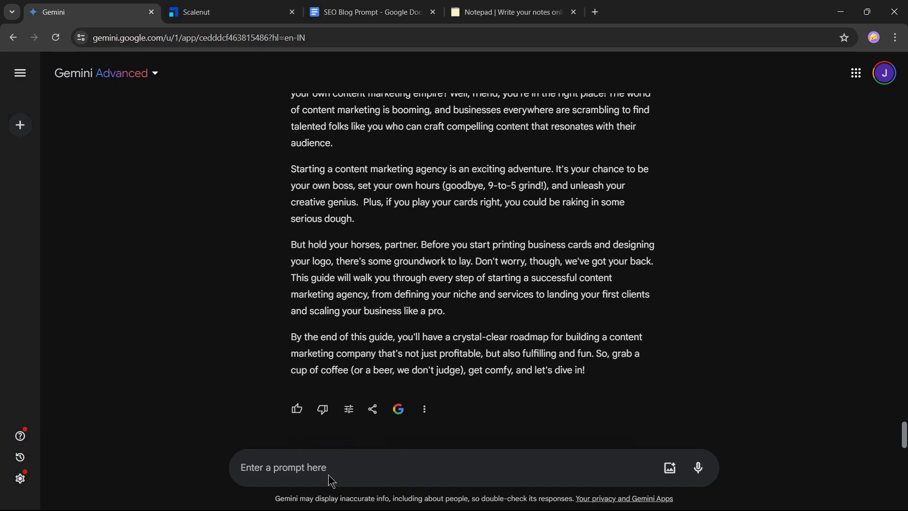
click(333, 467)
key(ctrl+v)
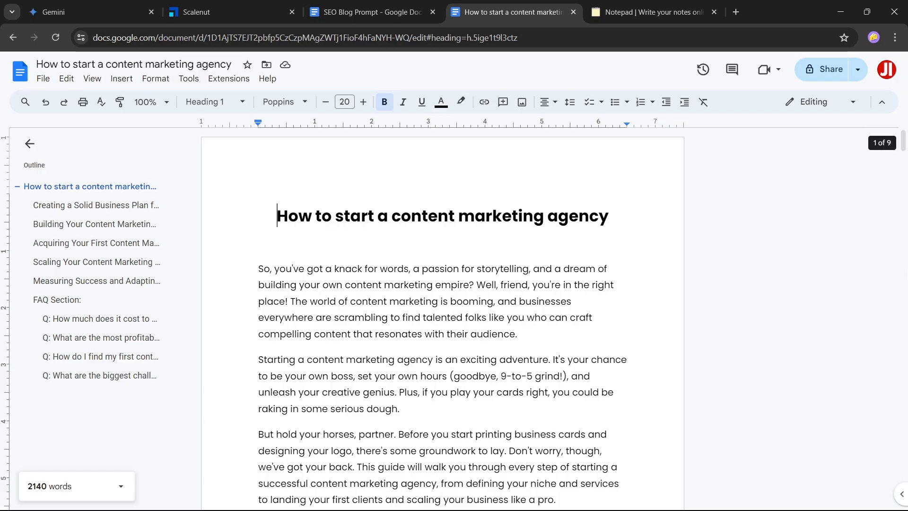
- Examine the compiled "How to start a content marketing agency" document's body text, section headings and FAQ questions
scroll(394, 348, down, 10)
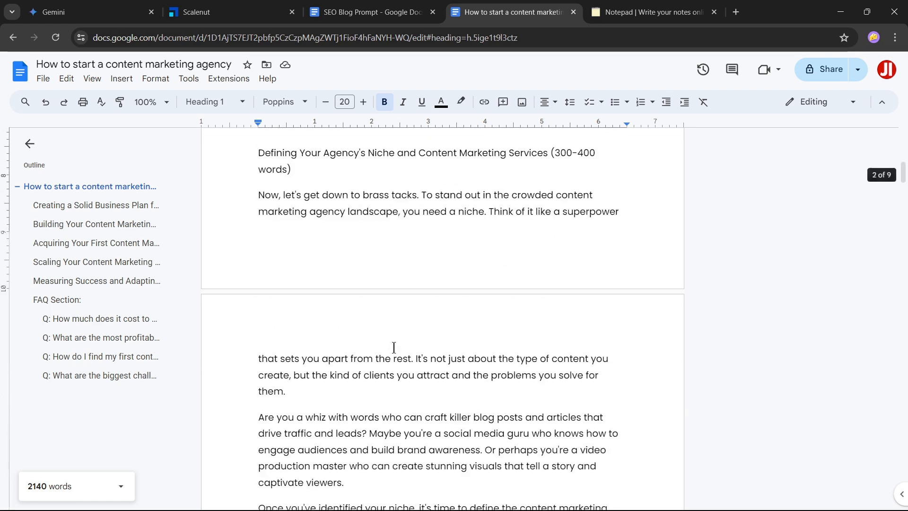
scroll(394, 347, down, 4)
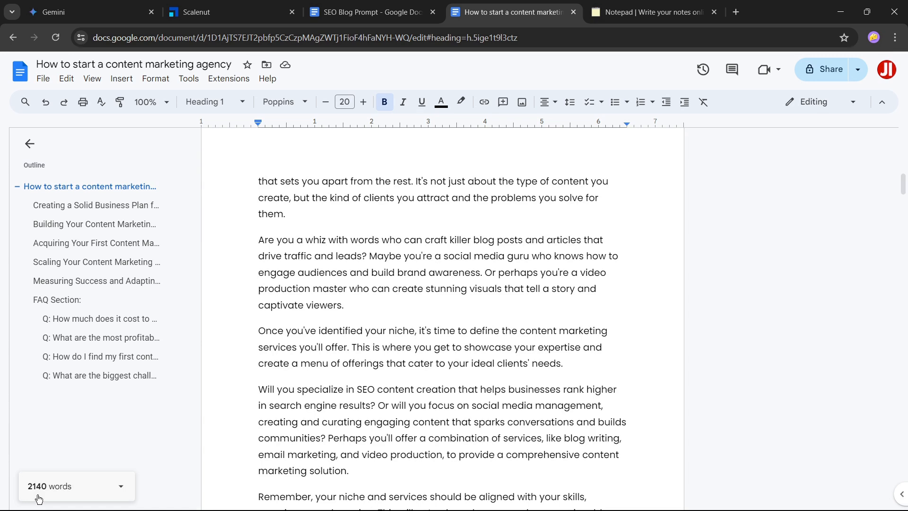
click(118, 205)
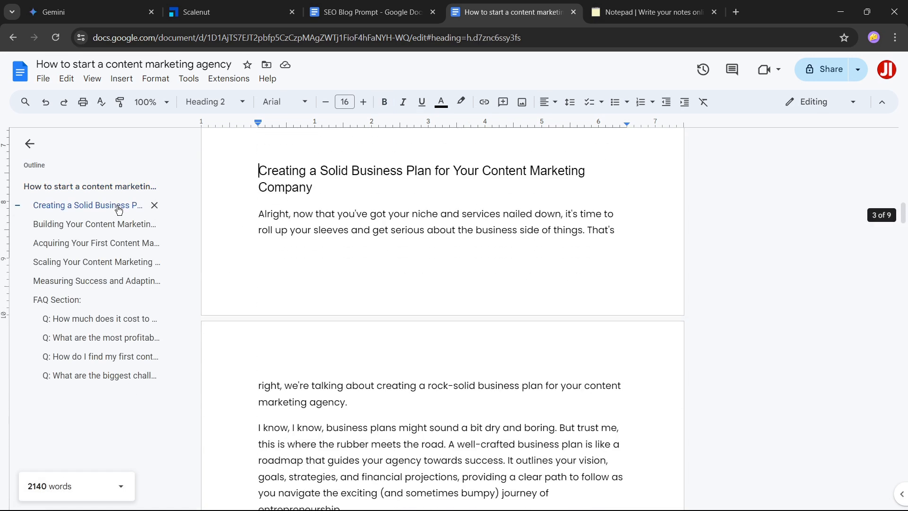
click(91, 224)
click(91, 245)
click(66, 302)
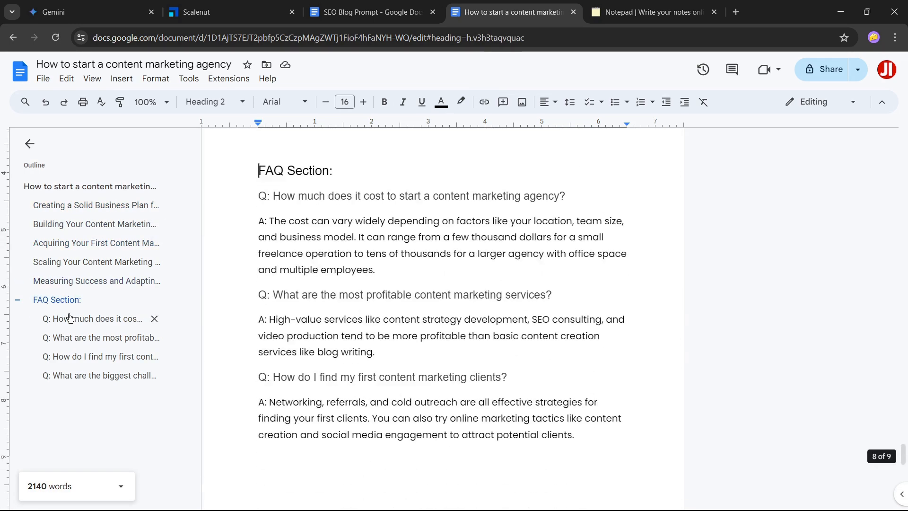
click(71, 320)
click(74, 337)
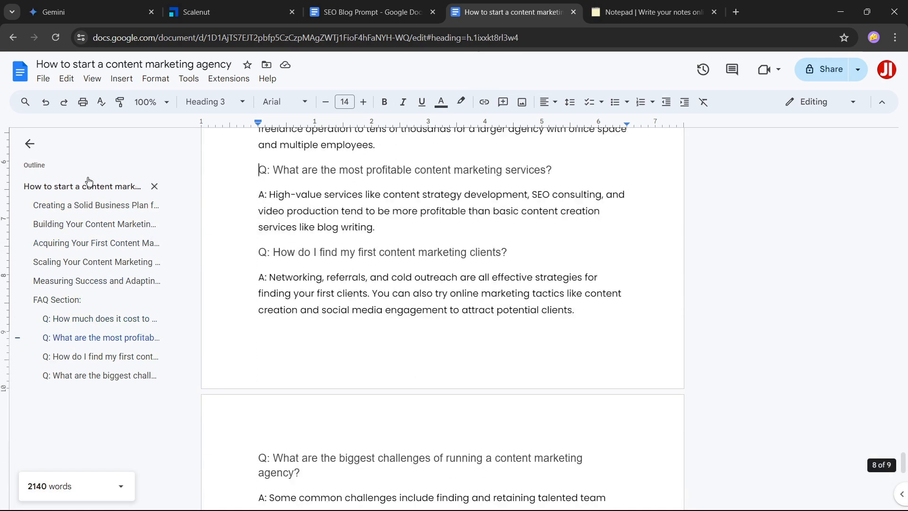
click(84, 188)
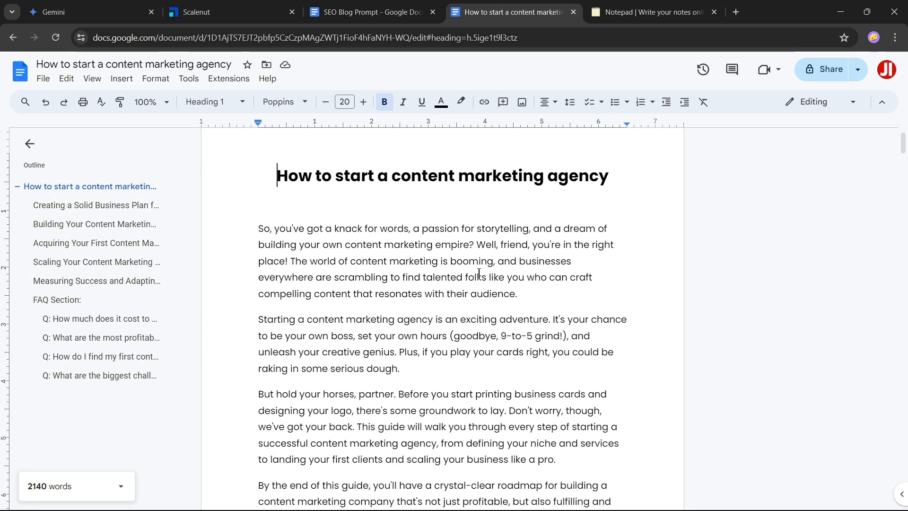
- Copy the blog title "How to start a content marketing agency" from the document and add it as the keyword in Scalenut's Content Optimizer
click(204, 6)
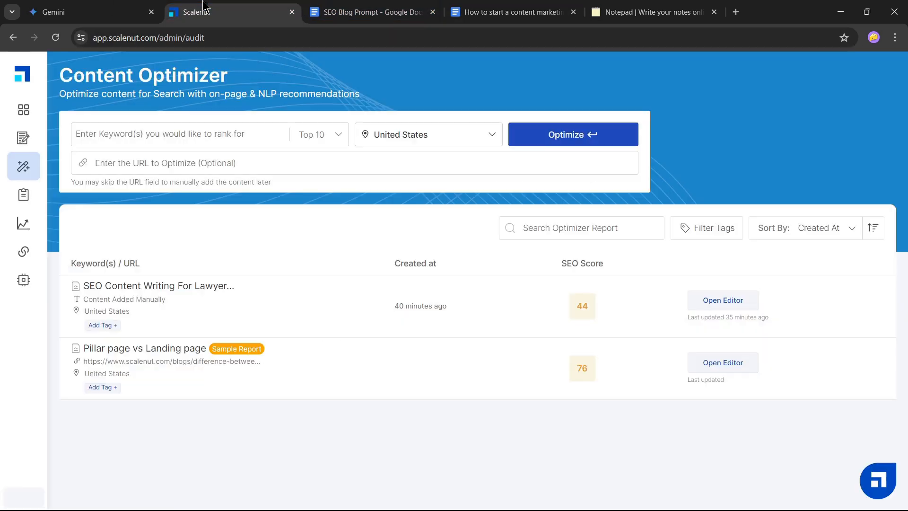
click(150, 141)
click(539, 11)
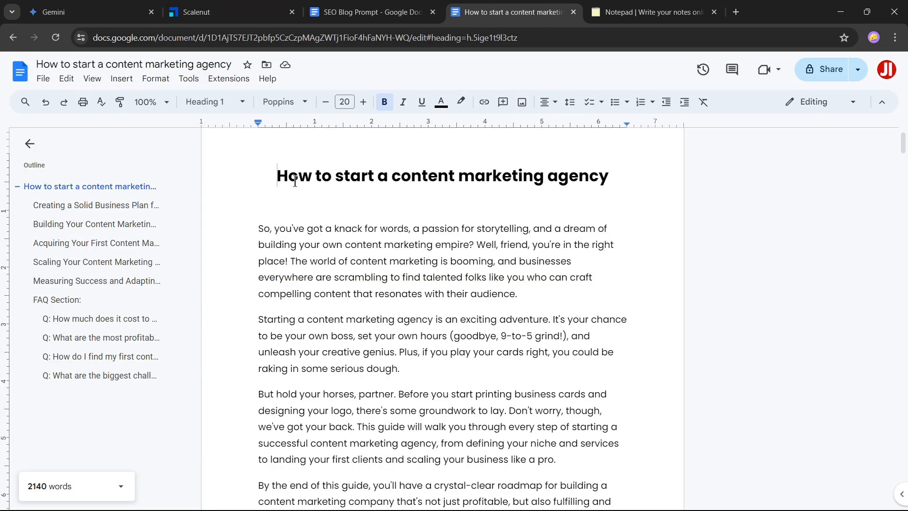
drag(278, 176, 606, 180)
key(ctrl+c)
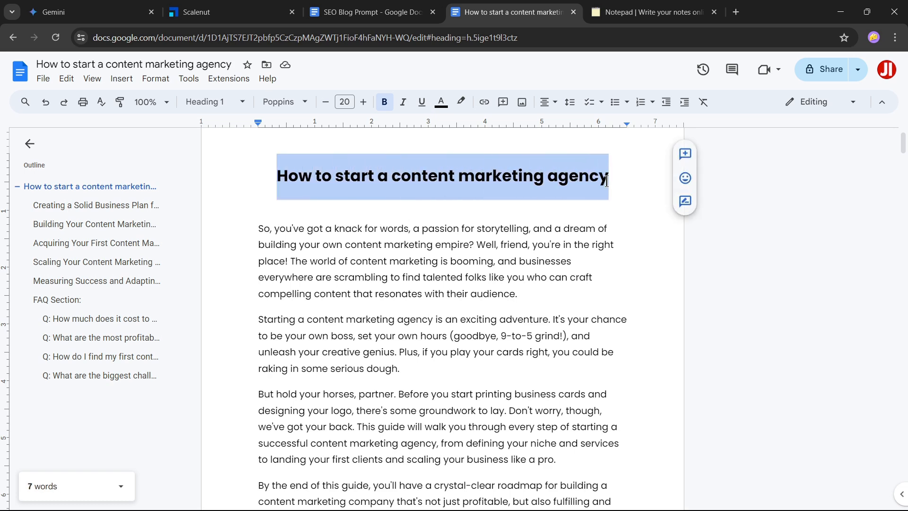
click(254, 7)
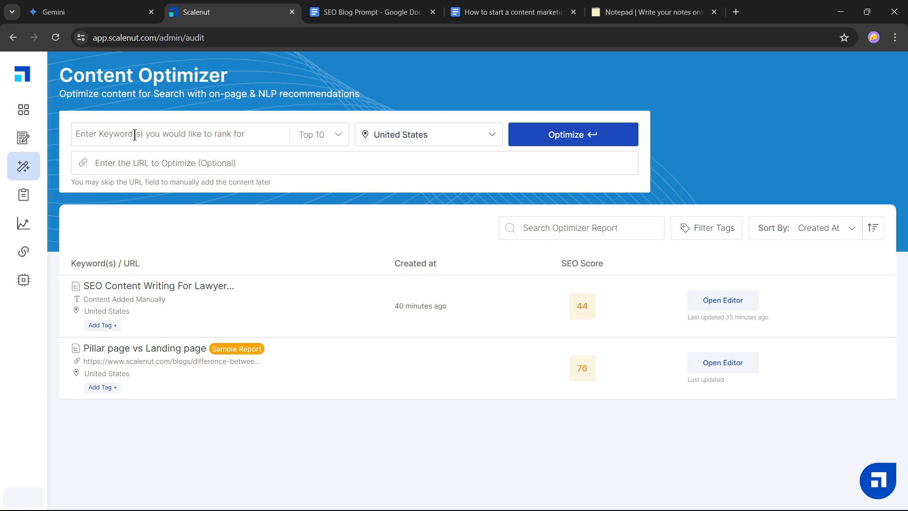
key(ctrl+v)
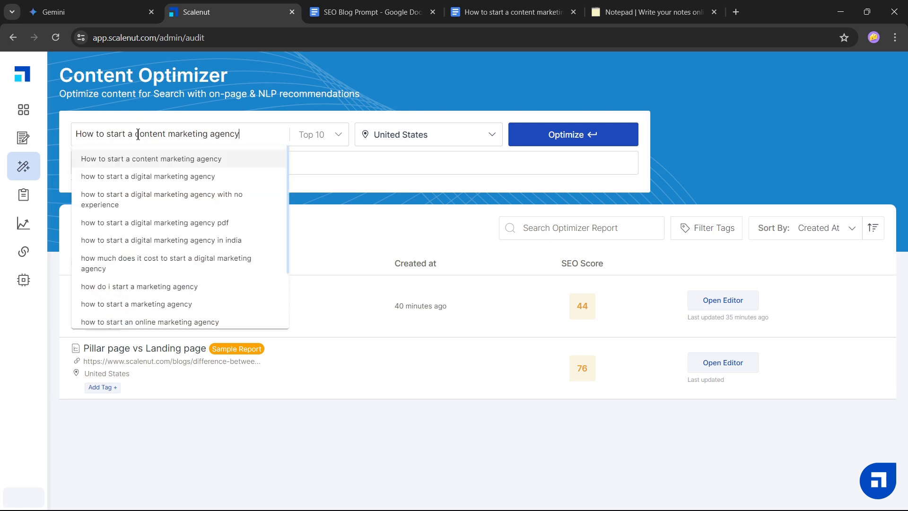
key(Return)
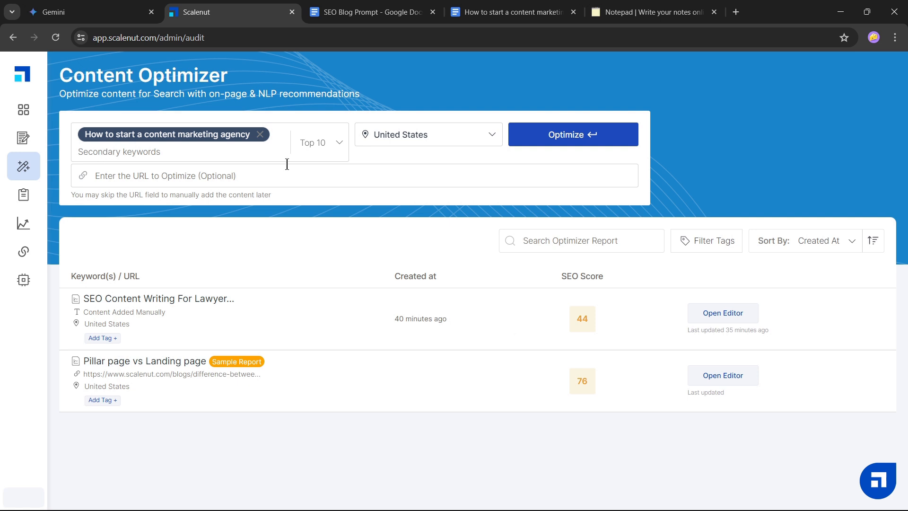
- Keep the competitor range at Top 10, choose United States as the location, and start the optimization report
click(304, 145)
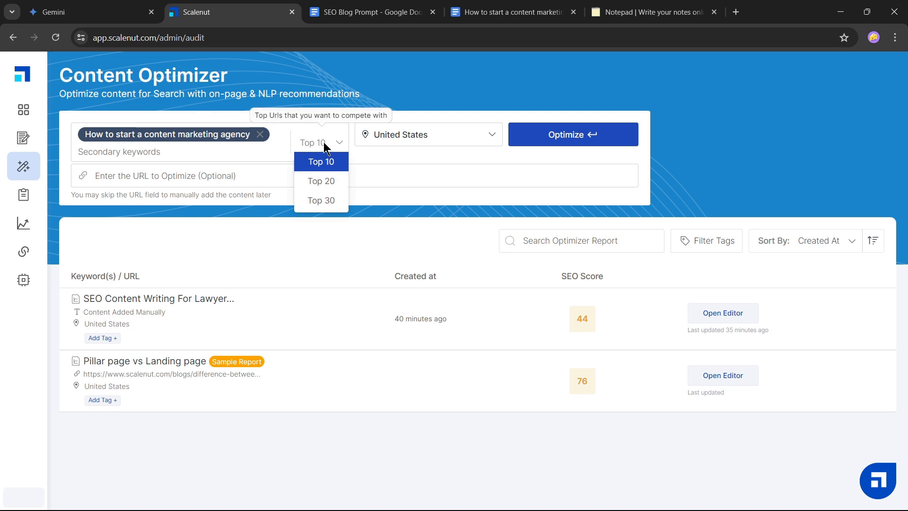
click(338, 144)
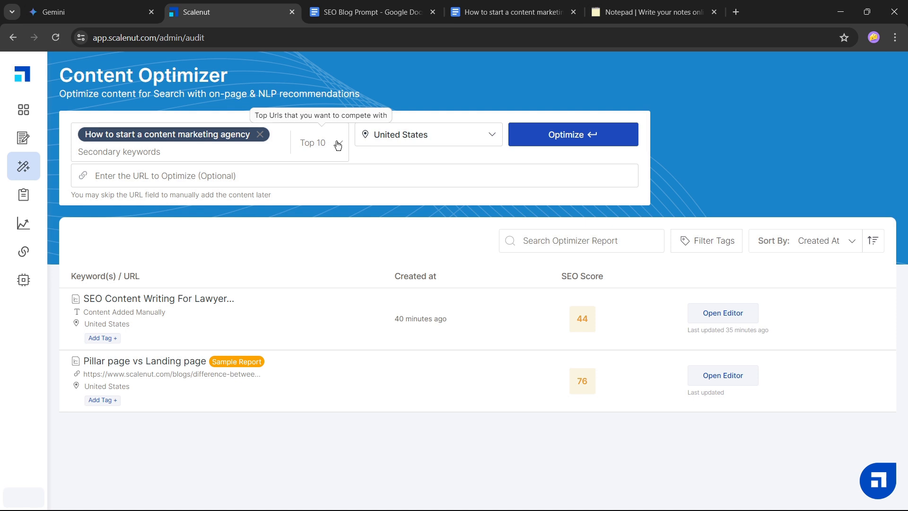
click(422, 136)
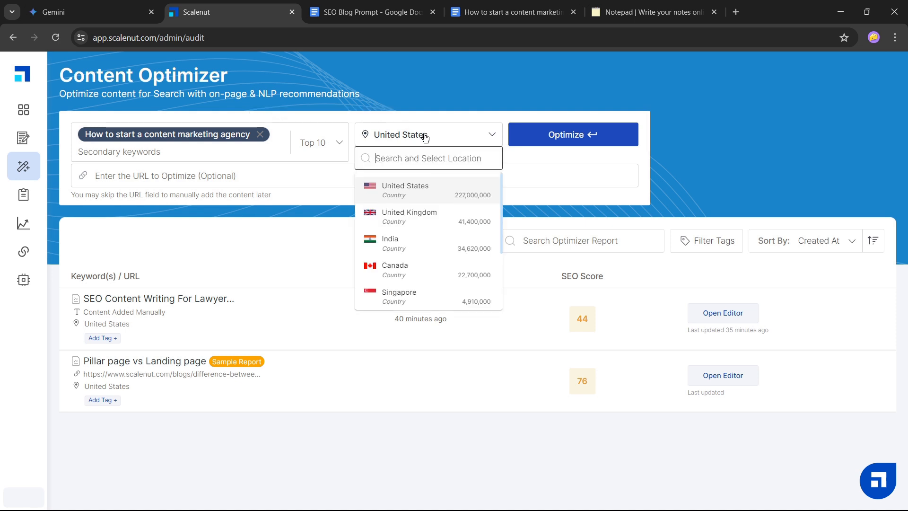
click(409, 185)
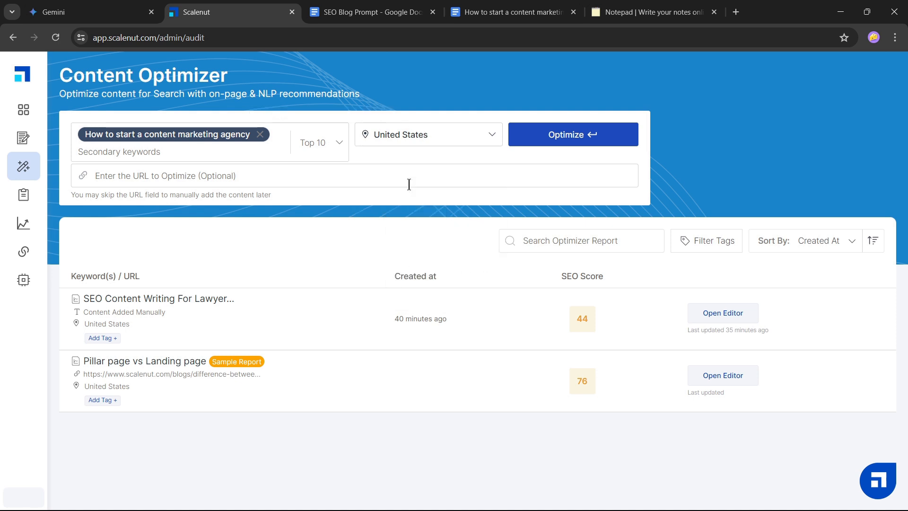
click(576, 134)
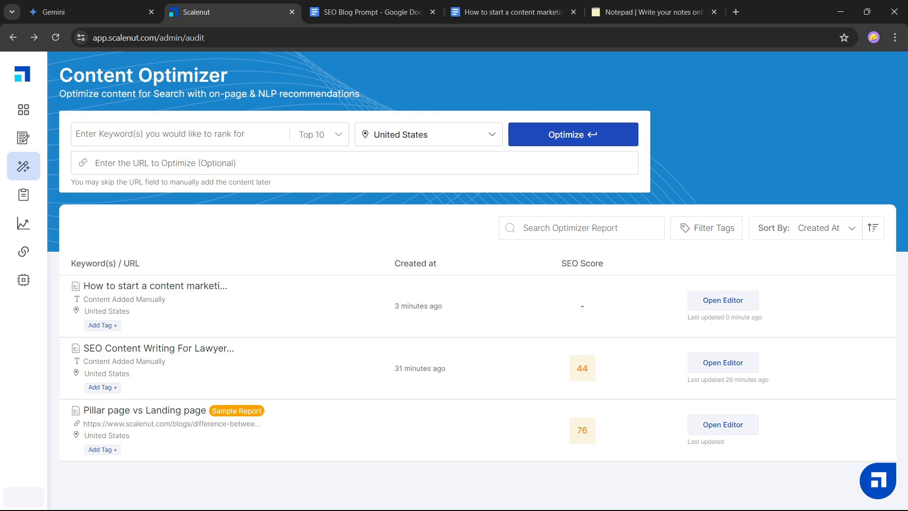
- Open the new keyword report's editor and paste in the entire blog post from the Google Docs document
click(734, 303)
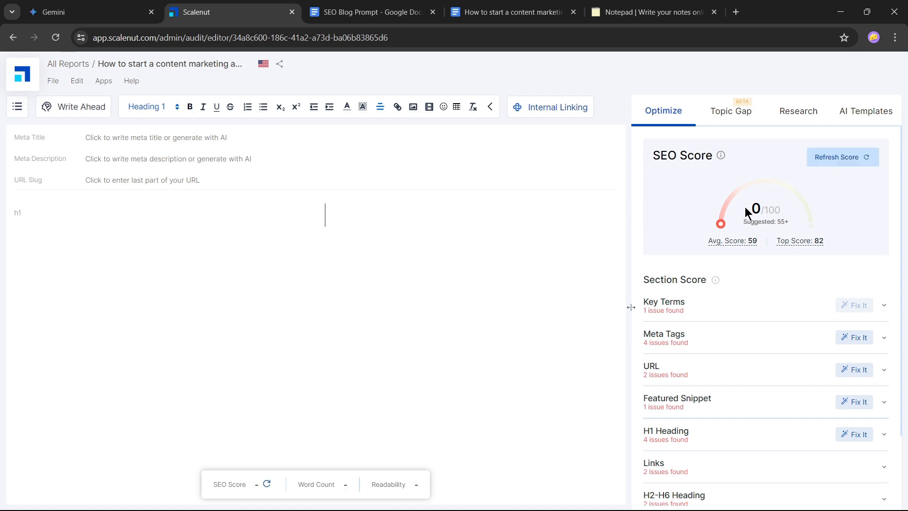
click(340, 12)
key(ctrl+Tab)
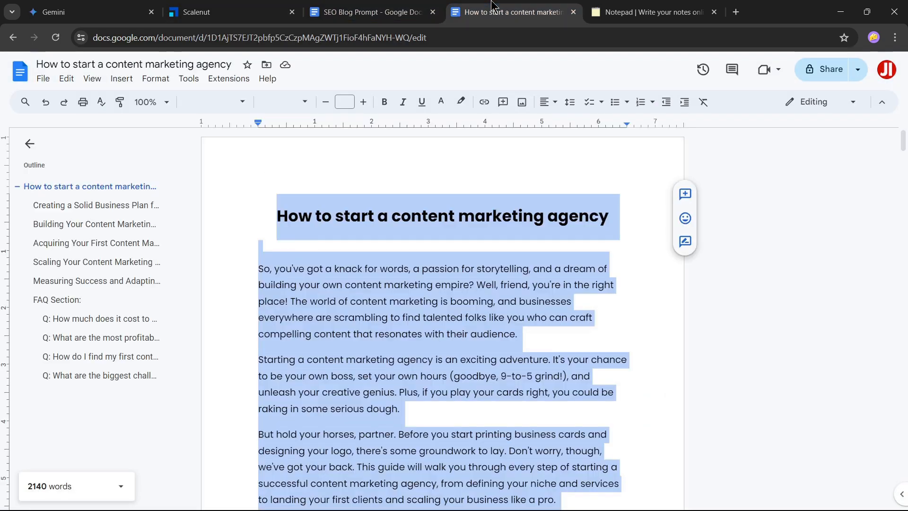
key(ctrl+2)
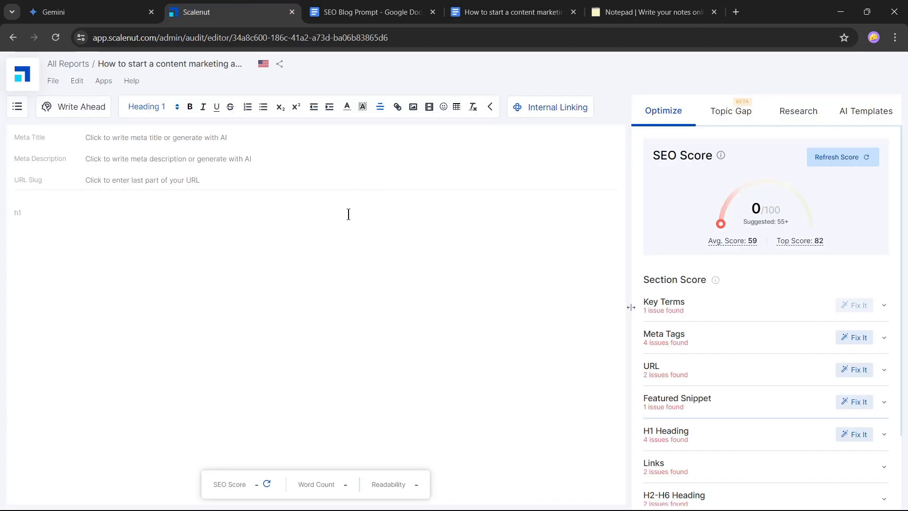
key(ctrl+v)
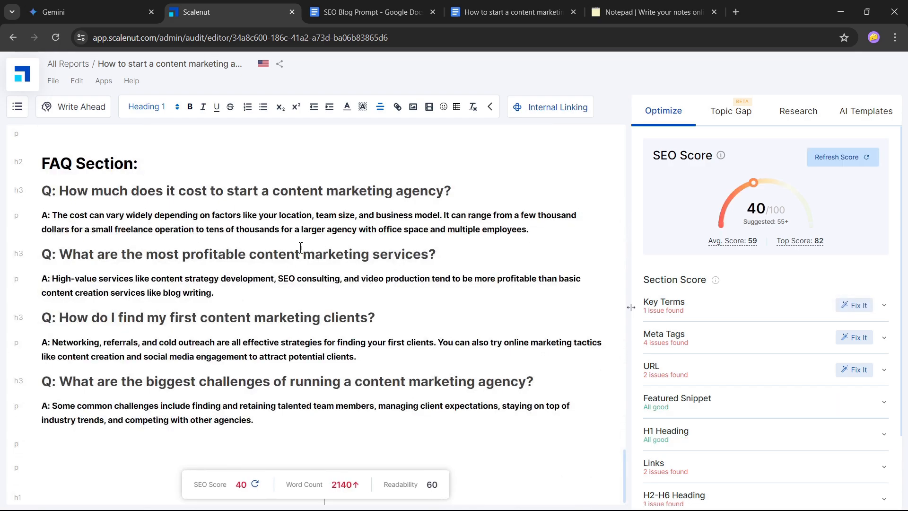
- Remove the bold formatting from the entire pasted blog post, then clear the selection
scroll(301, 247, up, 20)
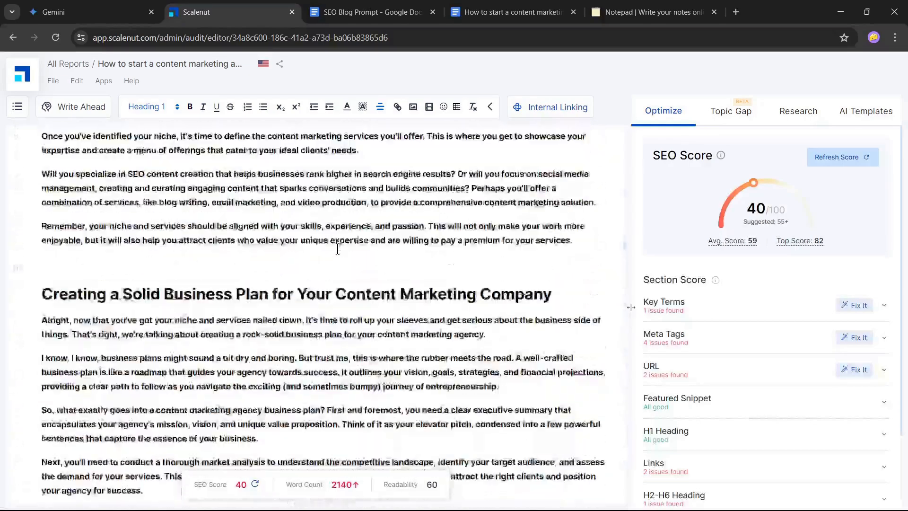
scroll(338, 248, up, 12)
key(ctrl+a)
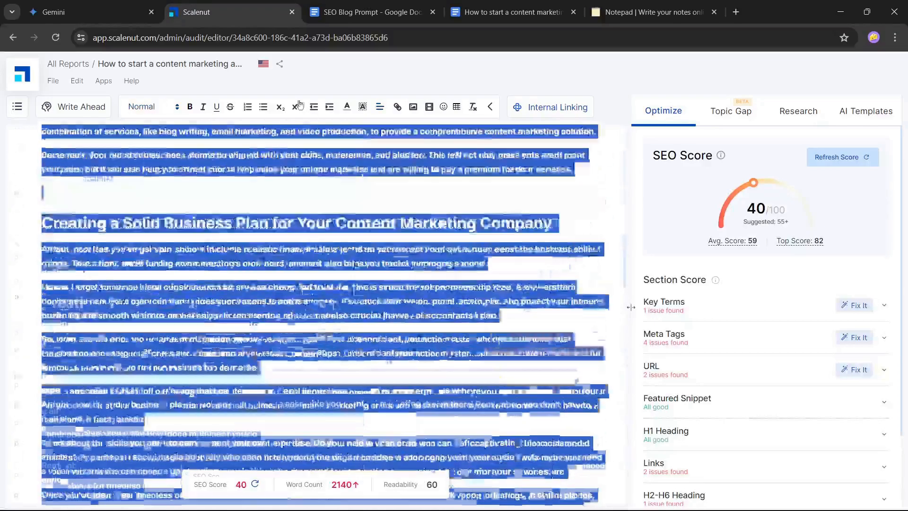
scroll(301, 105, down, 20)
click(191, 107)
scroll(318, 257, up, 20)
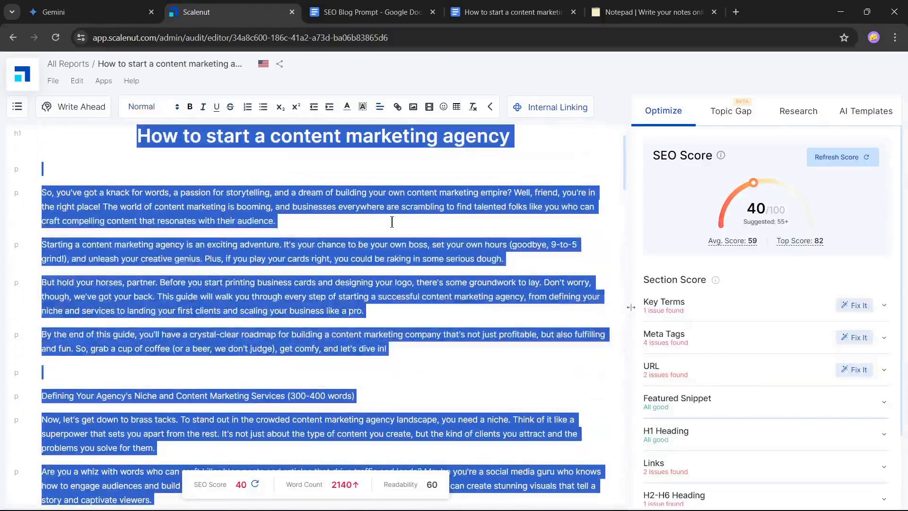
click(427, 202)
scroll(427, 202, down, 7)
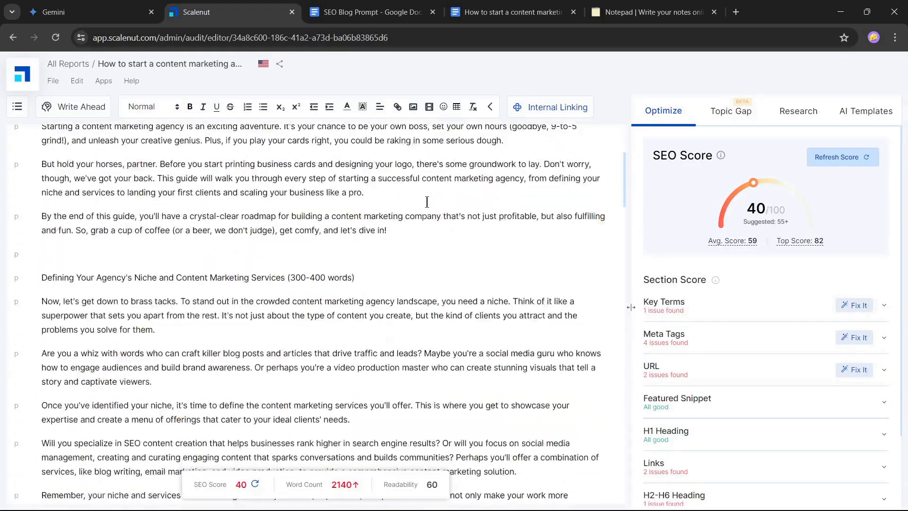
- Compare the blog post's SEO score with the suggested, average and top competitor scores, and look over the section scores
scroll(427, 202, up, 5)
scroll(427, 203, up, 4)
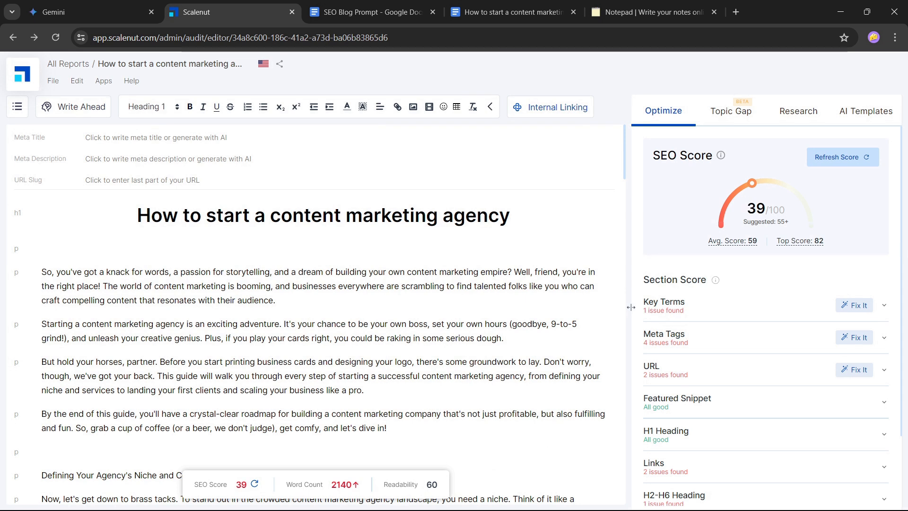
drag(777, 222, 794, 226)
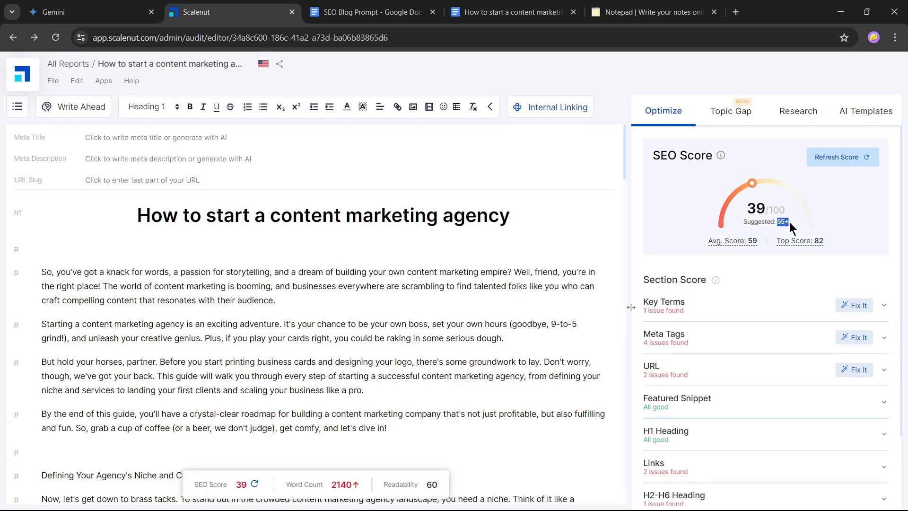
click(749, 242)
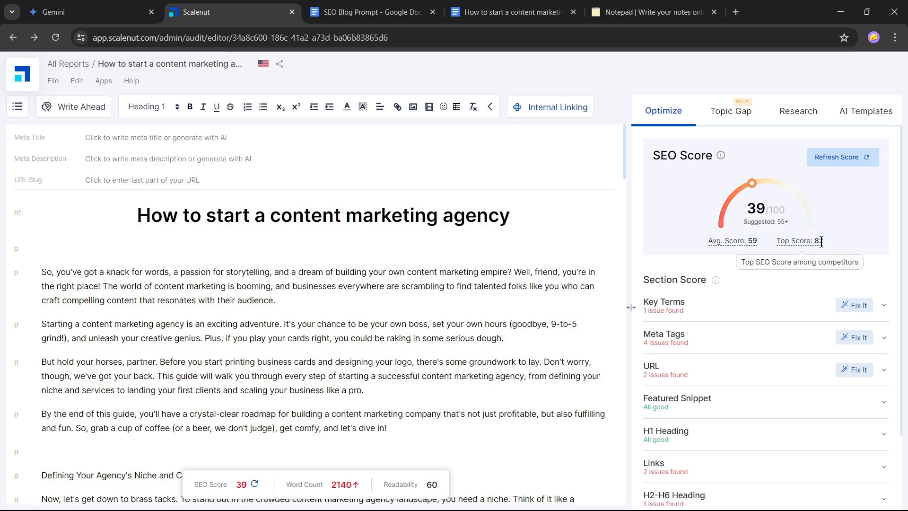
scroll(713, 321, down, 1)
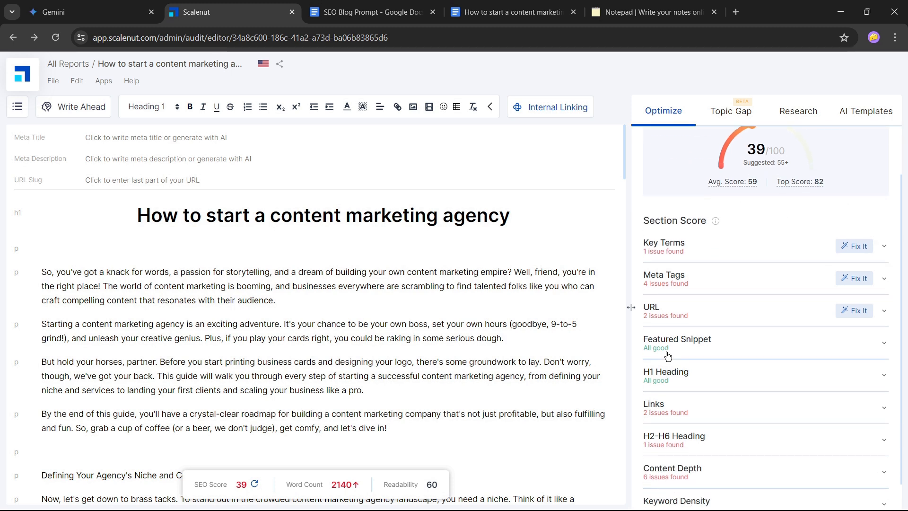
scroll(711, 335, up, 1)
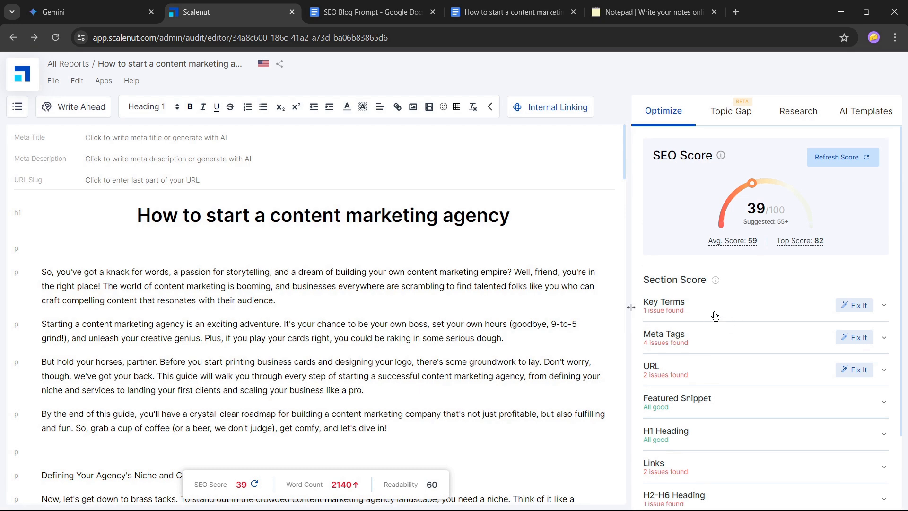
- Review the research key terms for the blog post, checking each term's usage and importance
click(798, 117)
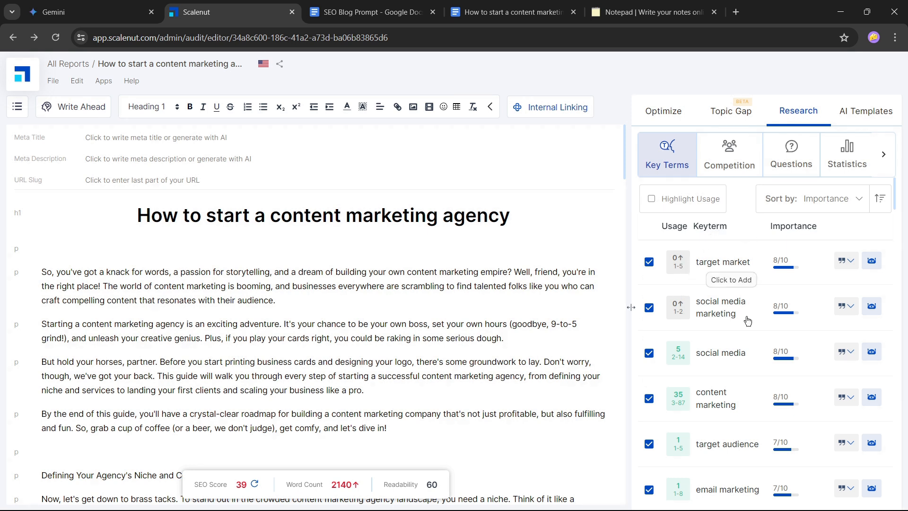
scroll(791, 265, down, 1)
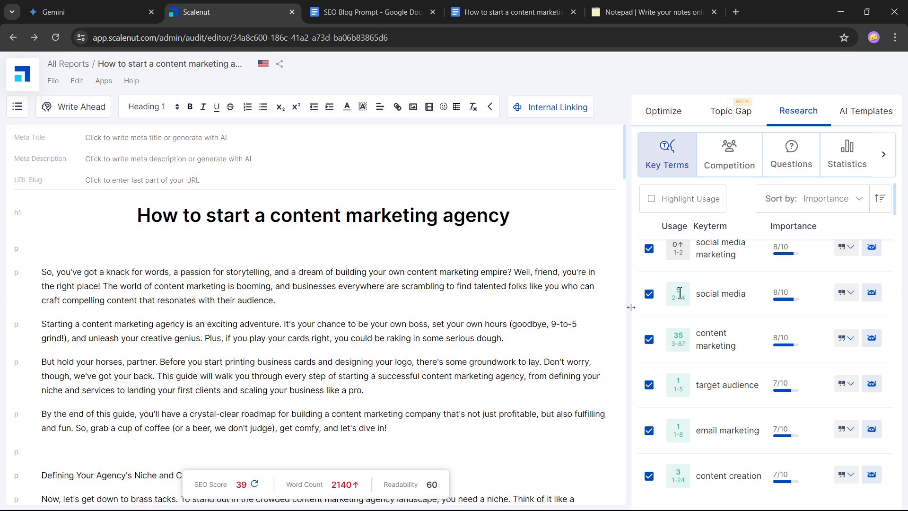
scroll(773, 293, down, 7)
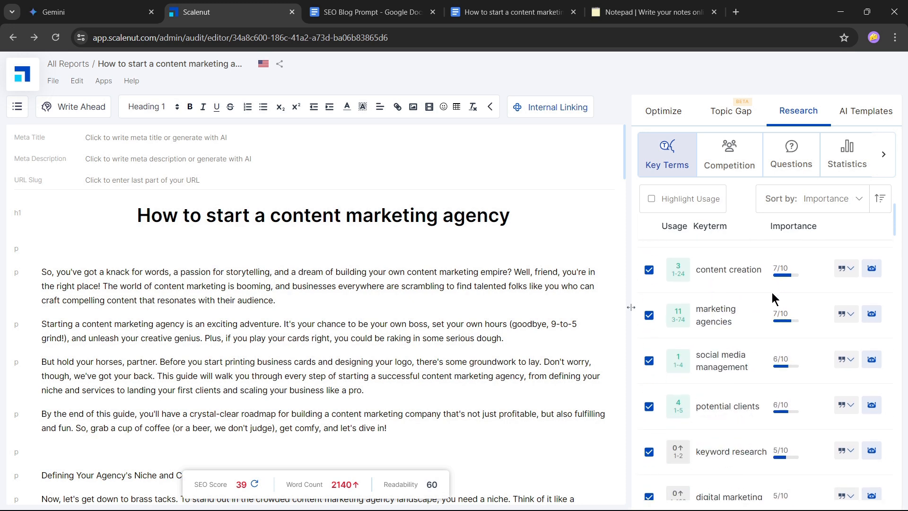
scroll(772, 293, down, 2)
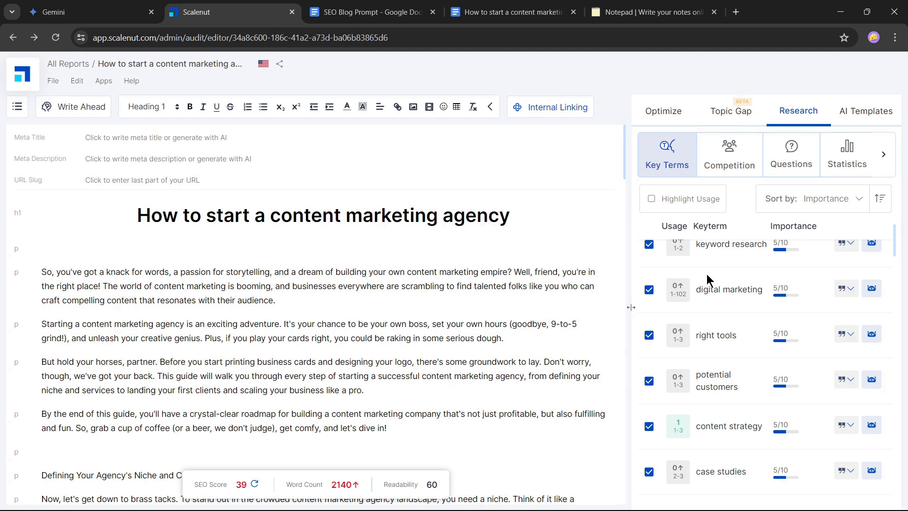
- Review the competing articles' word counts and SEO scores, including the heading outline of the top-ranked spp.co article
click(752, 168)
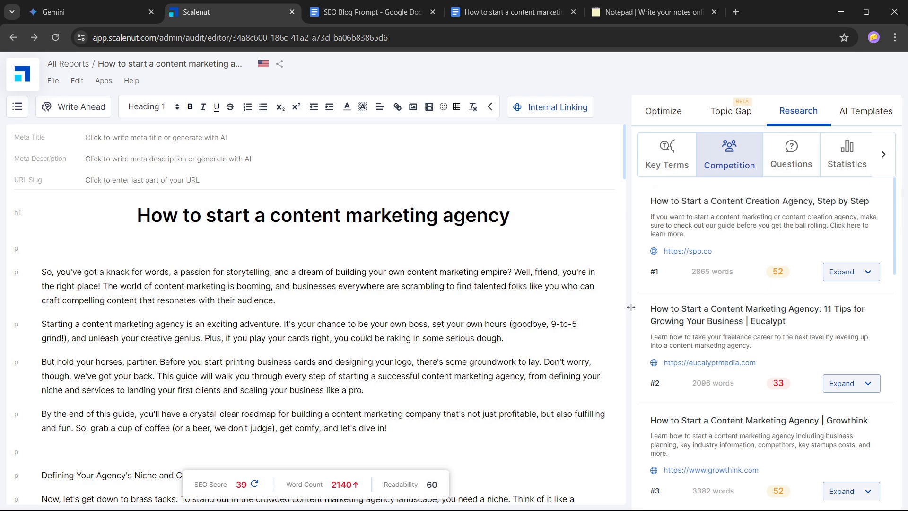
click(871, 272)
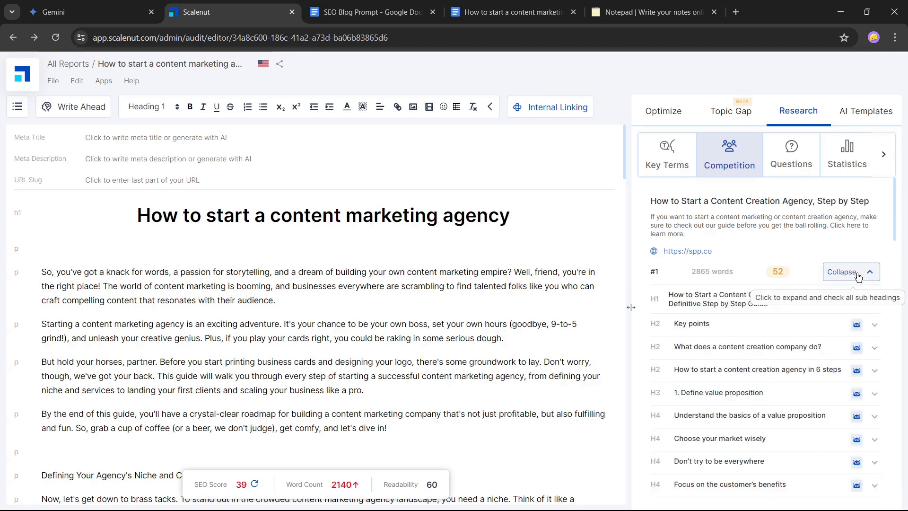
scroll(695, 283, down, 1)
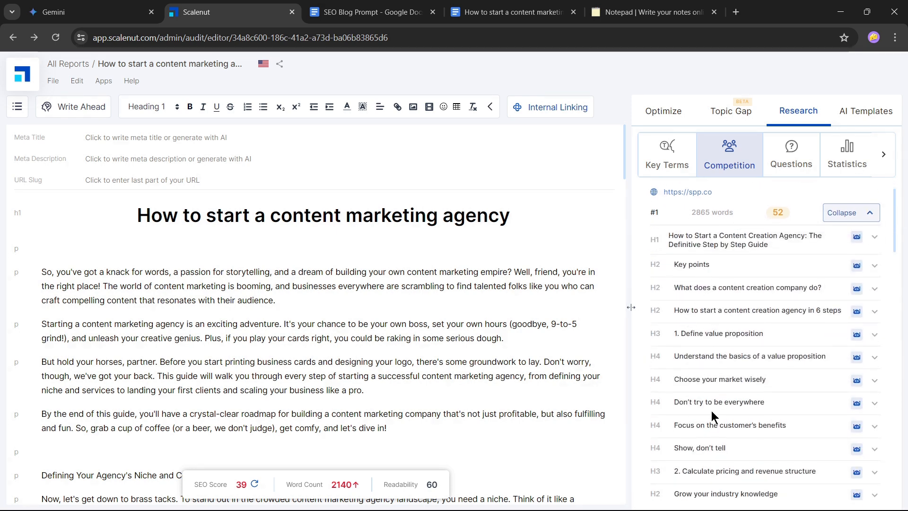
click(869, 212)
scroll(846, 263, up, 1)
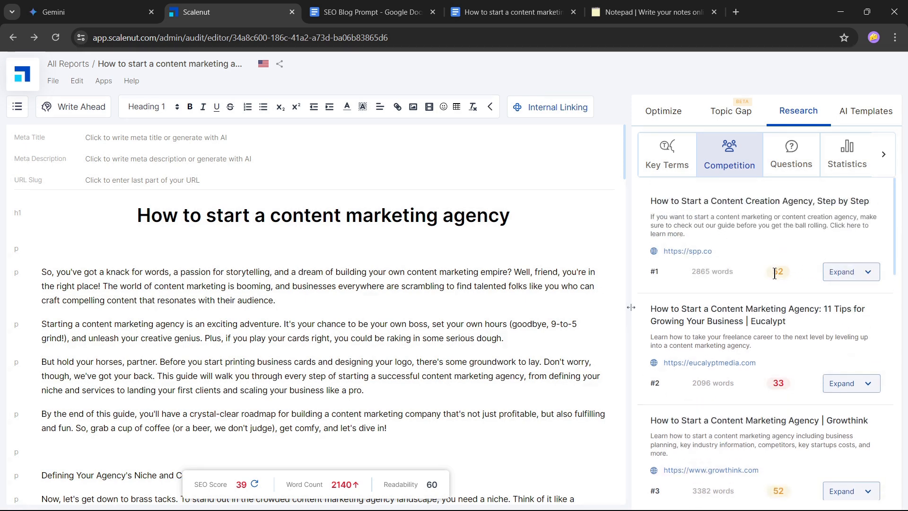
scroll(776, 281, down, 1)
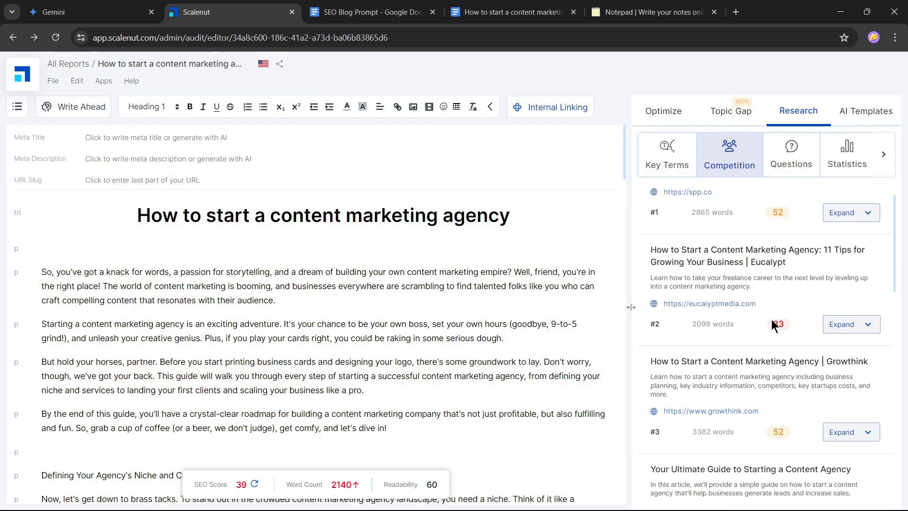
scroll(776, 324, down, 2)
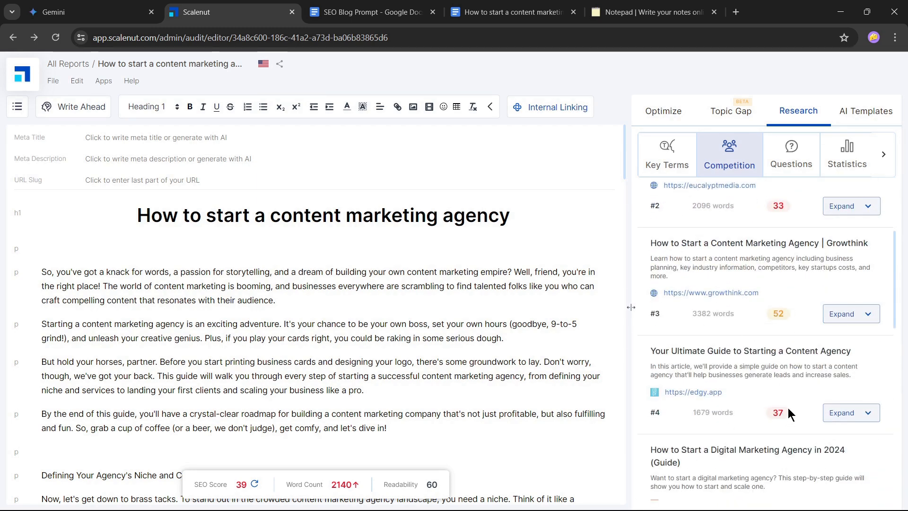
scroll(788, 413, down, 2)
scroll(763, 374, up, 5)
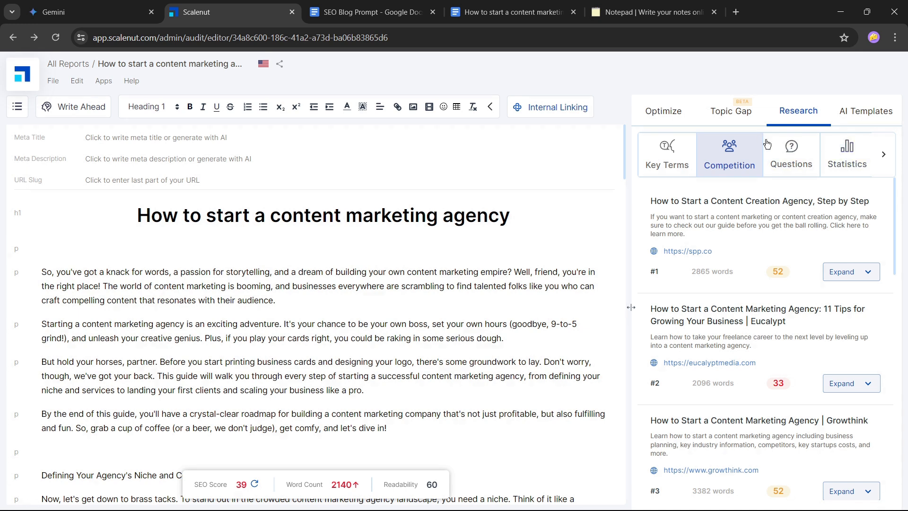
- Look at the researched questions and statistics for the keyword, and return to the SEO score overview
click(794, 163)
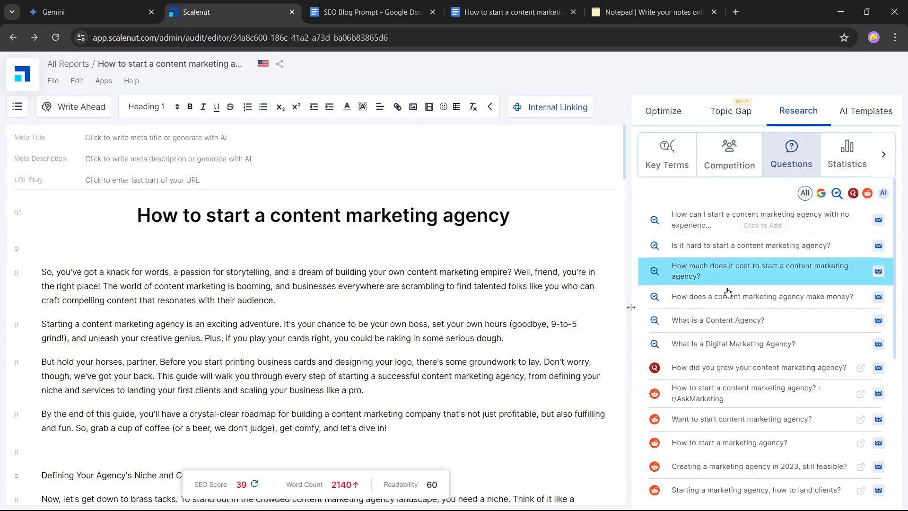
click(857, 159)
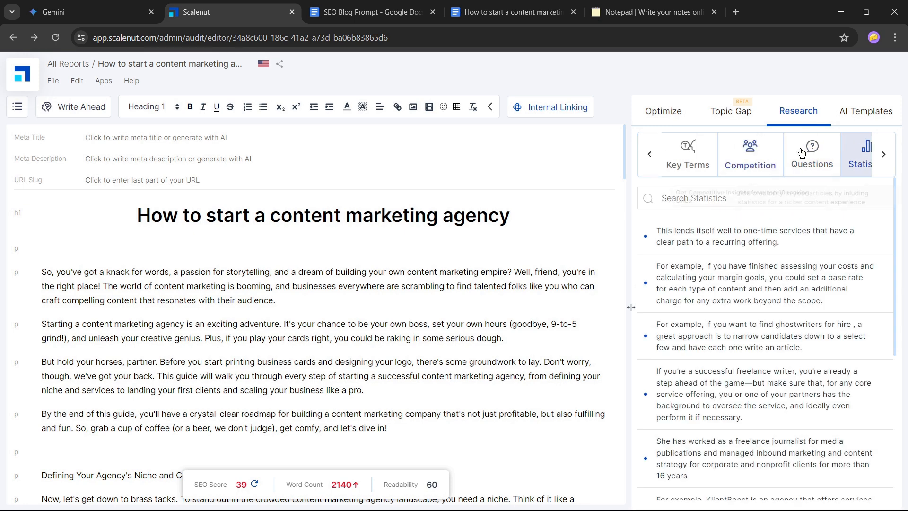
click(663, 111)
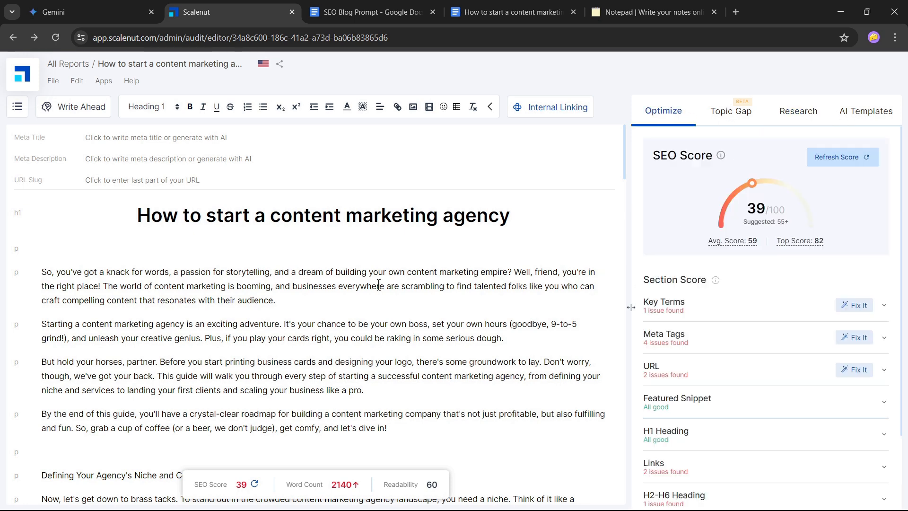
- Expand the Key Terms section score and examine which key terms are missing from the post
click(282, 304)
click(882, 306)
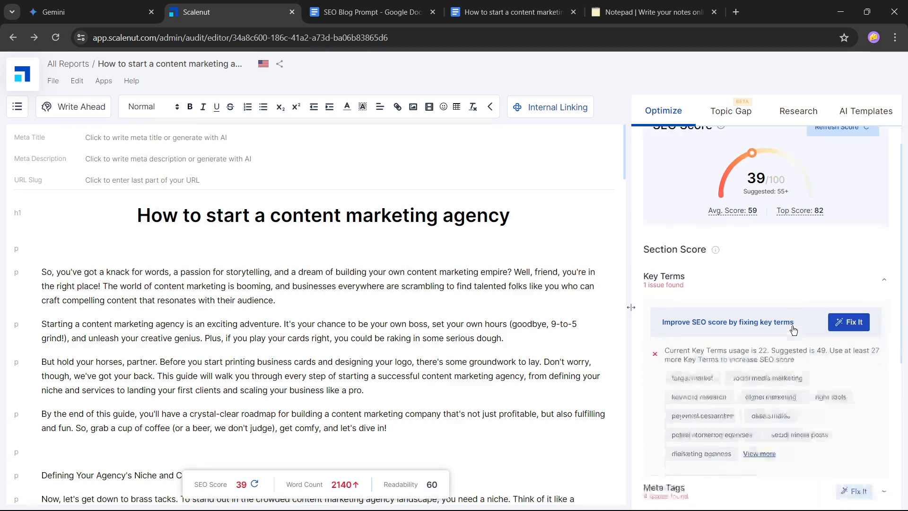
scroll(794, 330, down, 2)
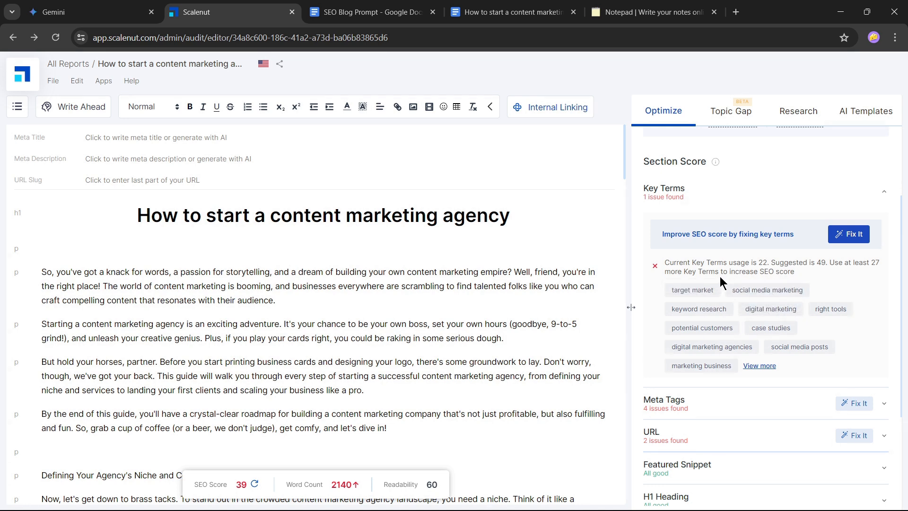
scroll(723, 279, down, 3)
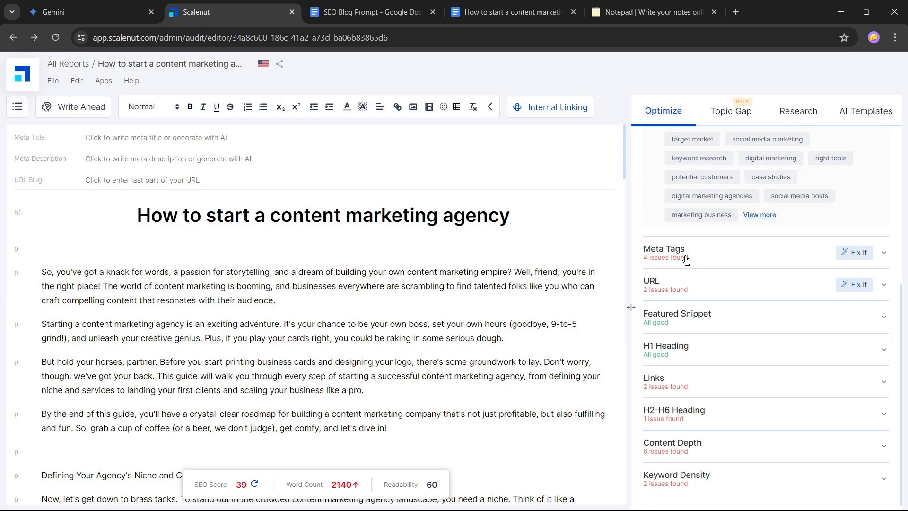
- Use Fix It for the meta tags to add the meta title "Essential Steps: How to Start a Content Marketing Agency", and resume editing
click(877, 256)
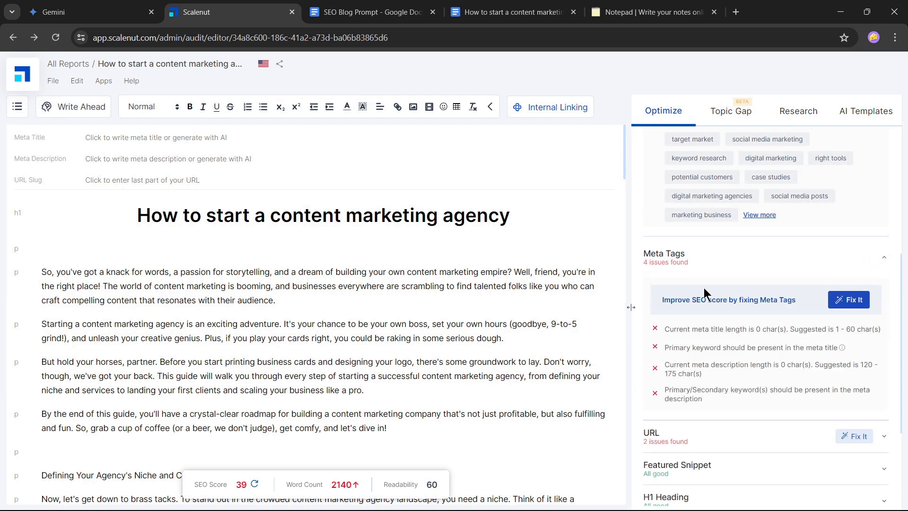
click(843, 303)
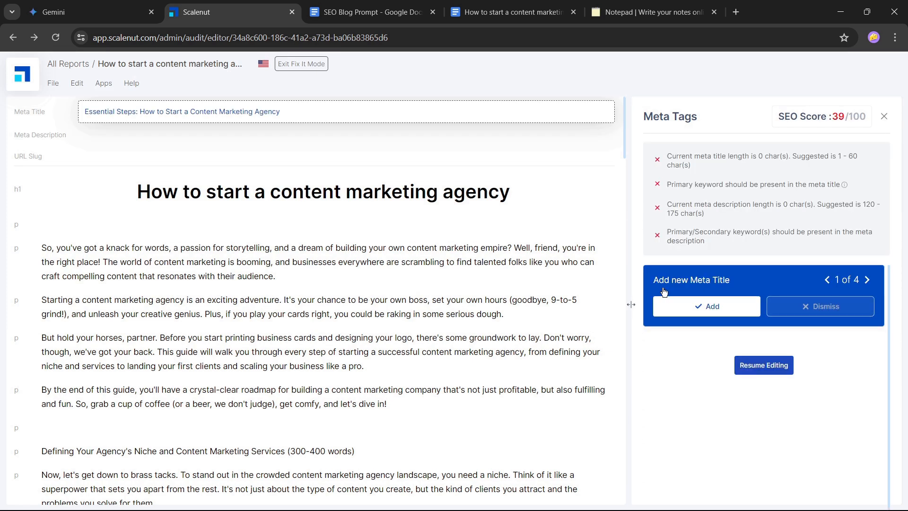
click(712, 307)
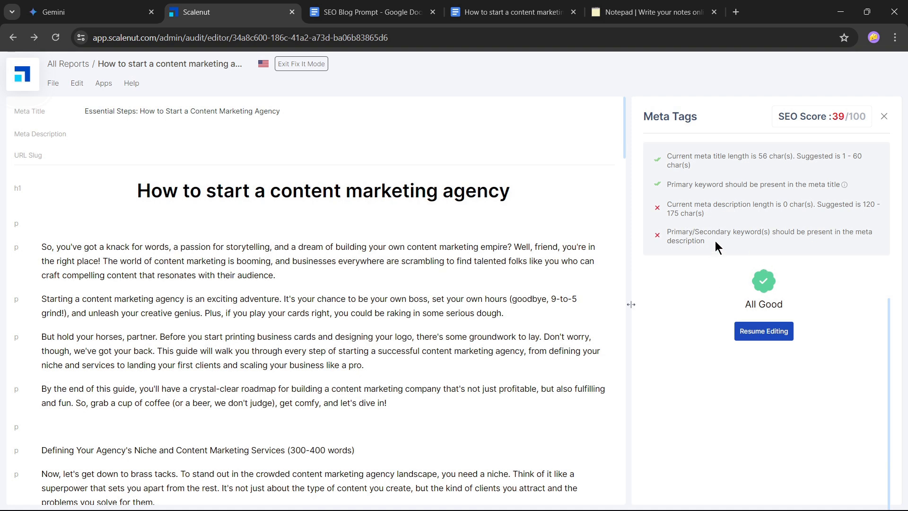
click(779, 331)
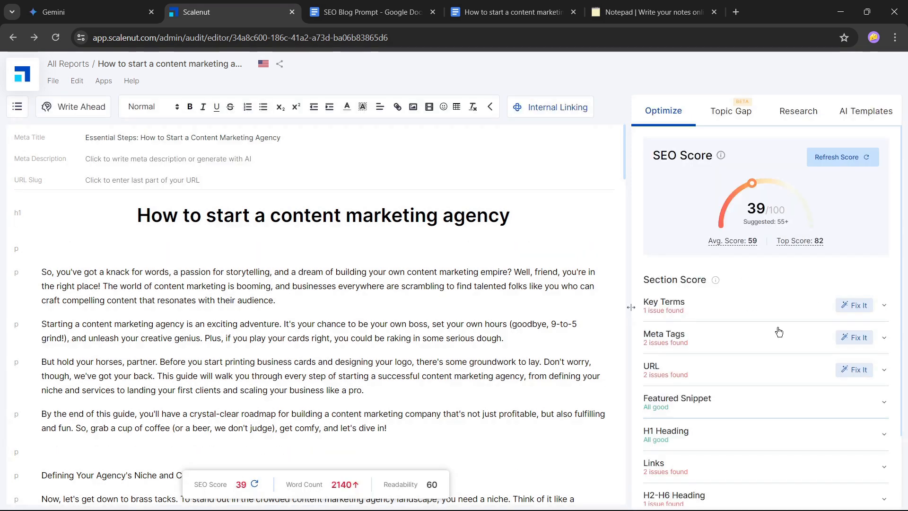
- Use Fix It for the meta tags again to add the suggested meta description about expert tips and strategies, and resume editing
click(757, 341)
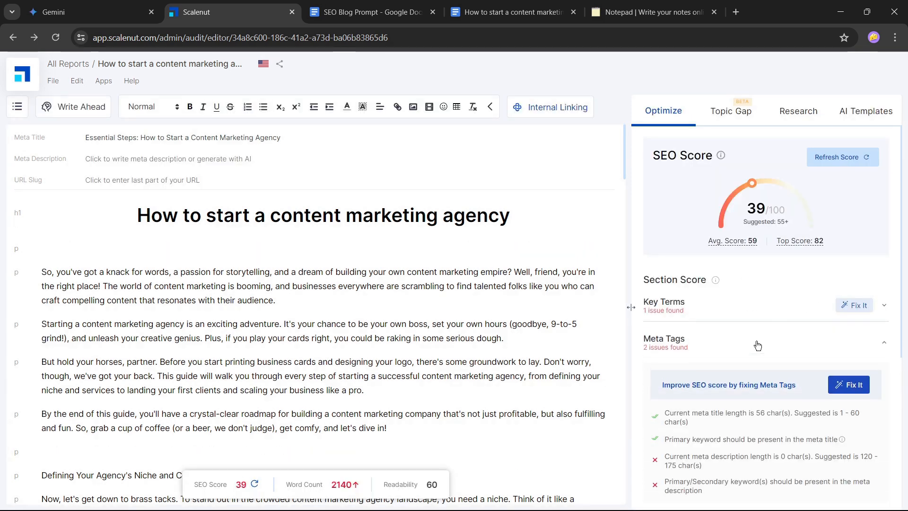
scroll(766, 307, down, 3)
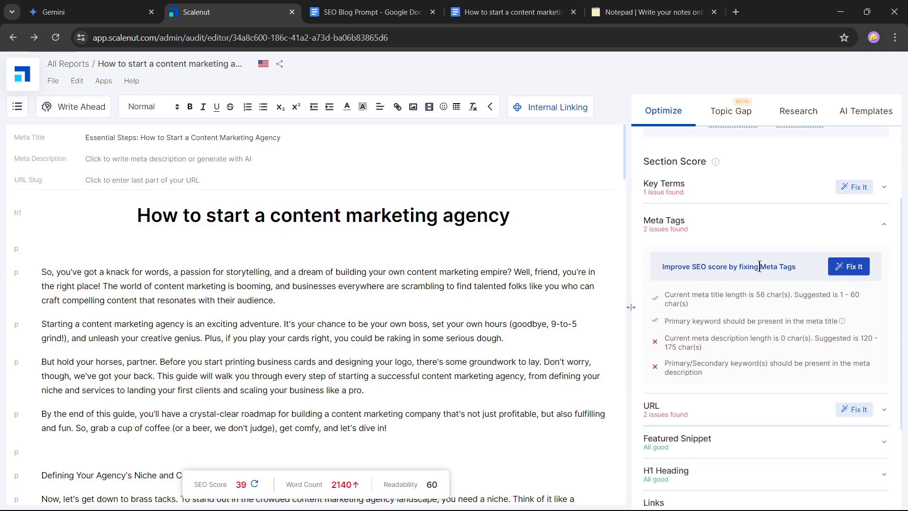
click(844, 270)
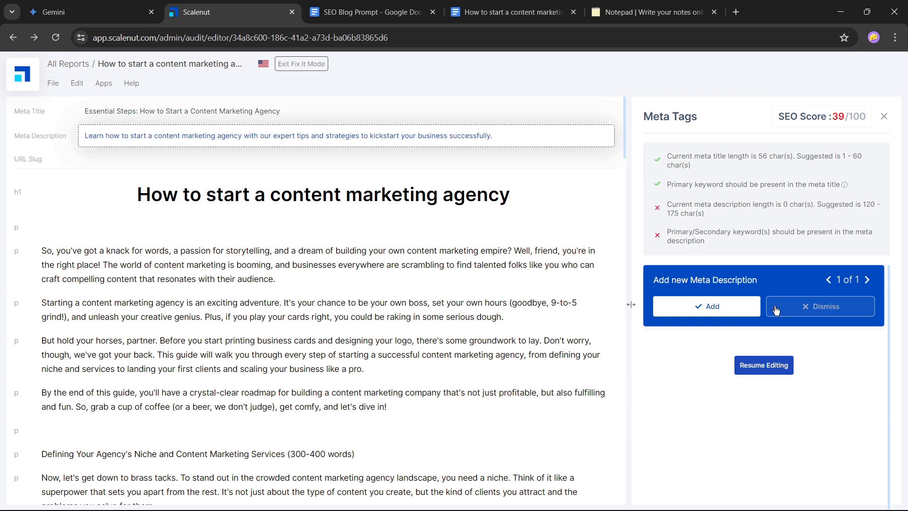
click(682, 310)
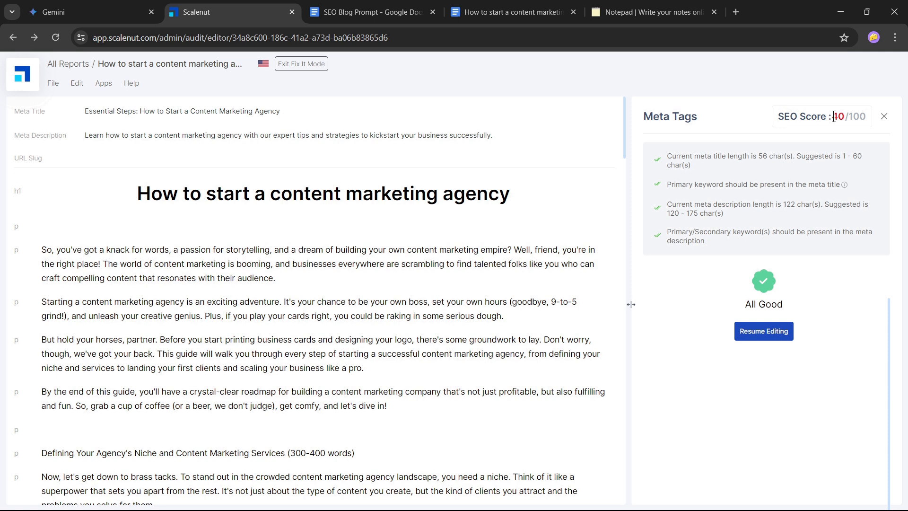
drag(832, 116, 843, 117)
click(776, 332)
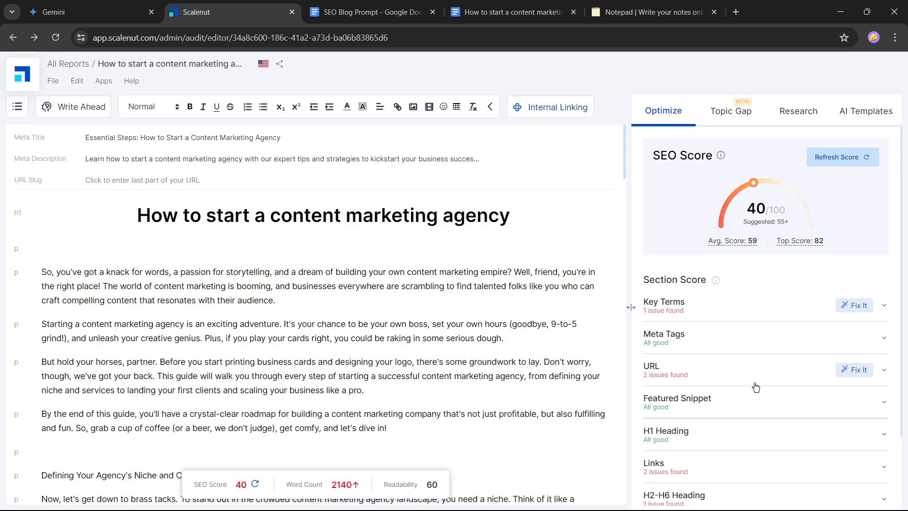
- Review the remaining issues across the section scores, from key terms and URL down to keyword density
scroll(676, 384, down, 2)
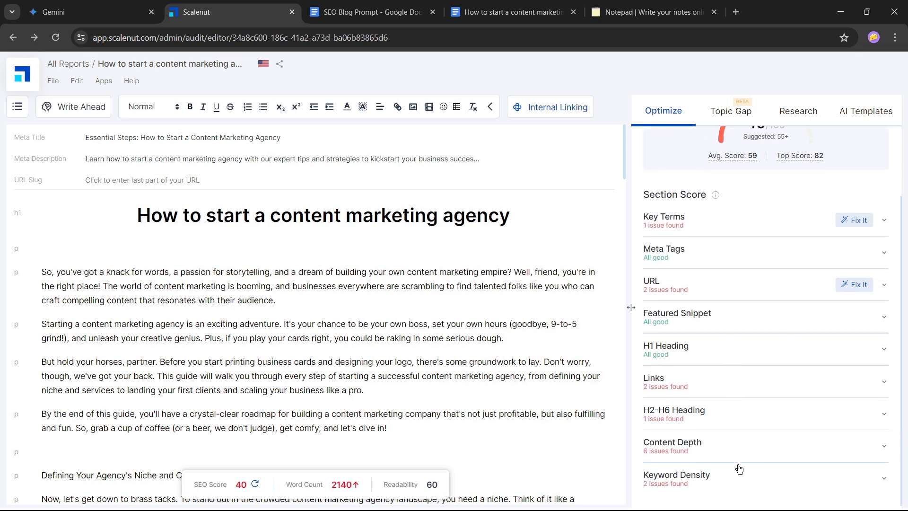
scroll(444, 324, down, 1)
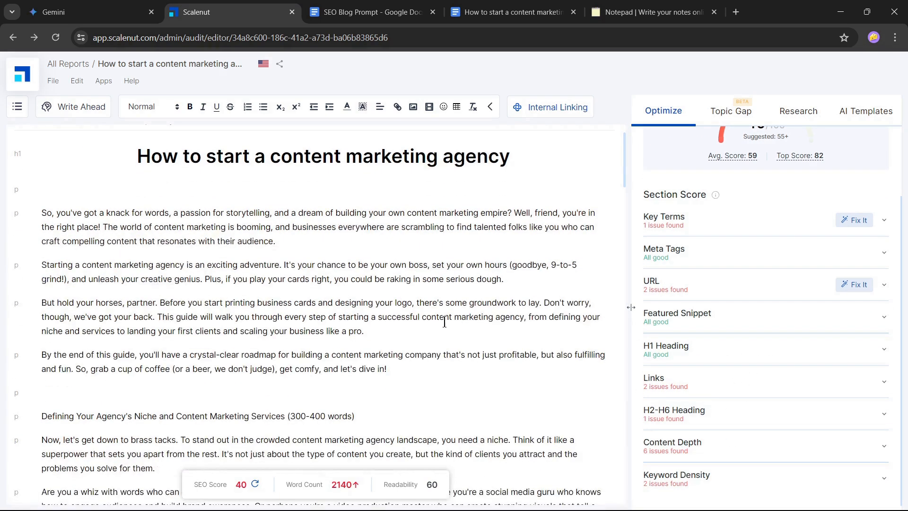
scroll(716, 332, up, 2)
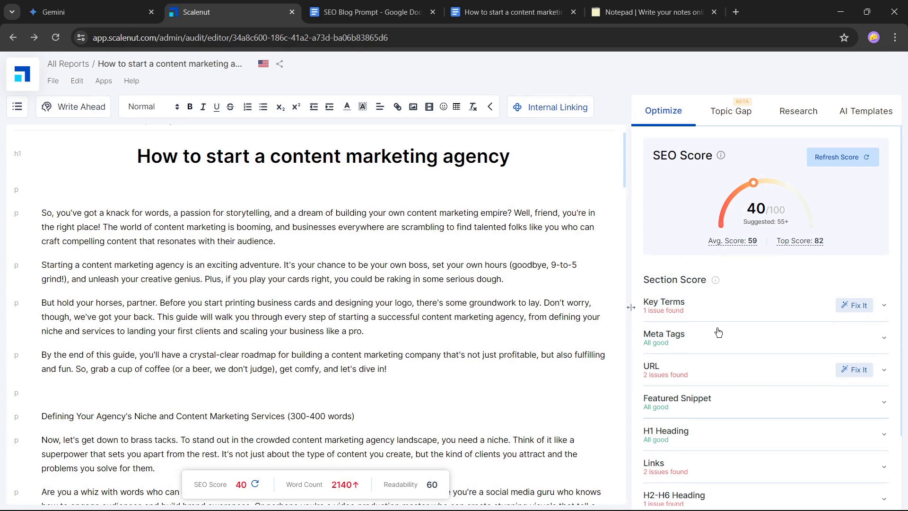
scroll(486, 330, up, 1)
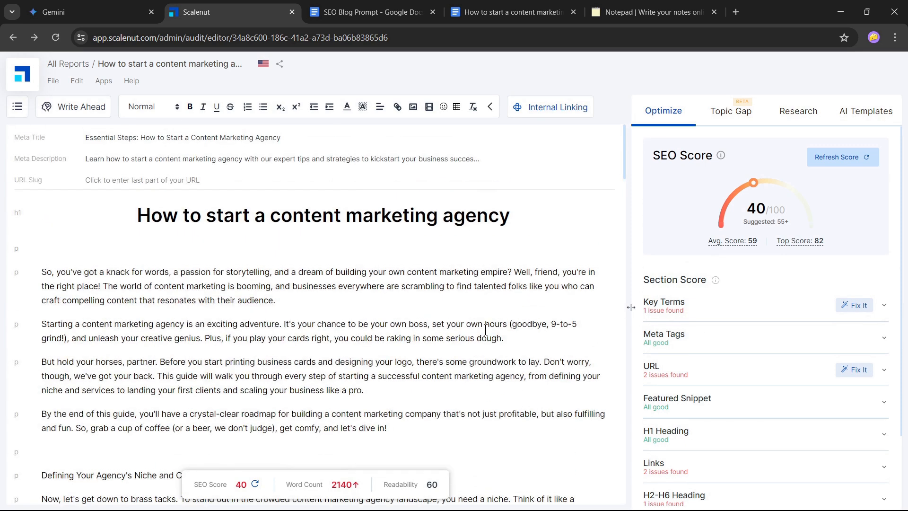